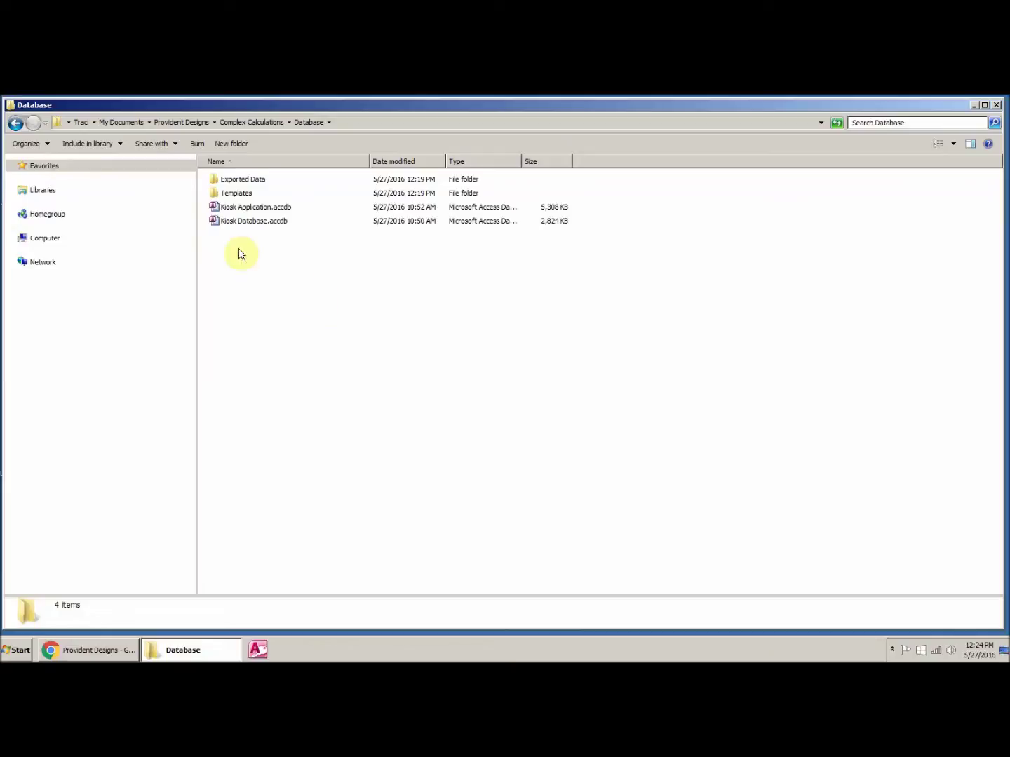
Step: Select the Kiosk Application database file in the Database folder
left_click(242, 211)
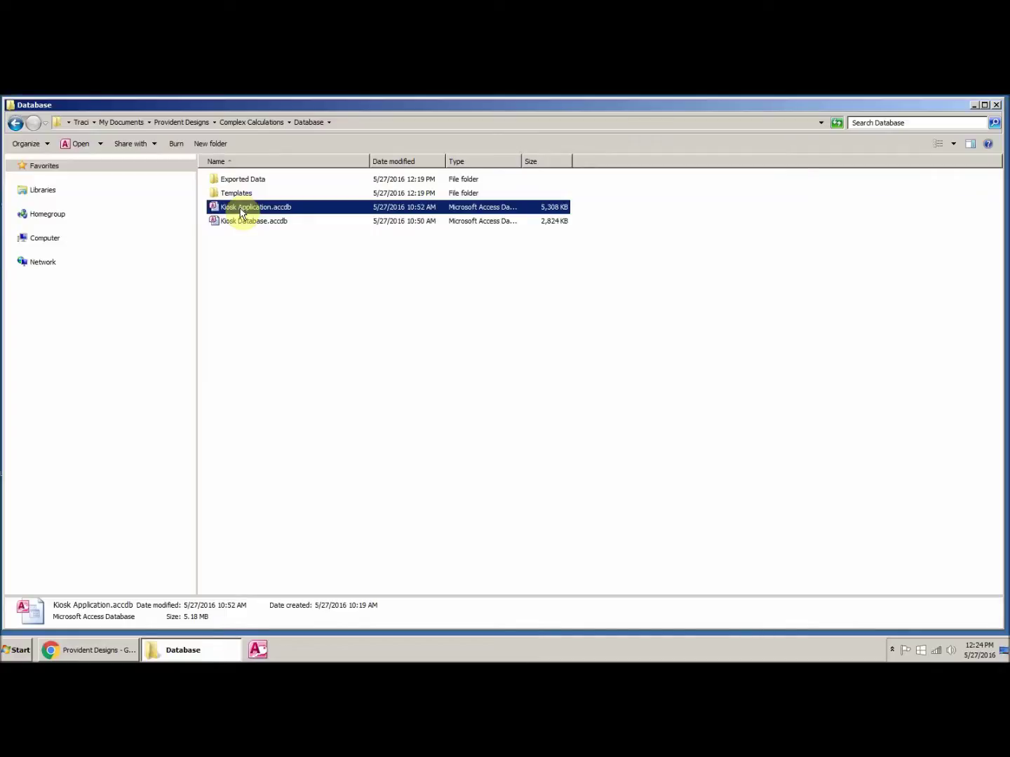
Step: Open Review Employee Payments.xlsx from the Templates folder in Excel
left_click(262, 225)
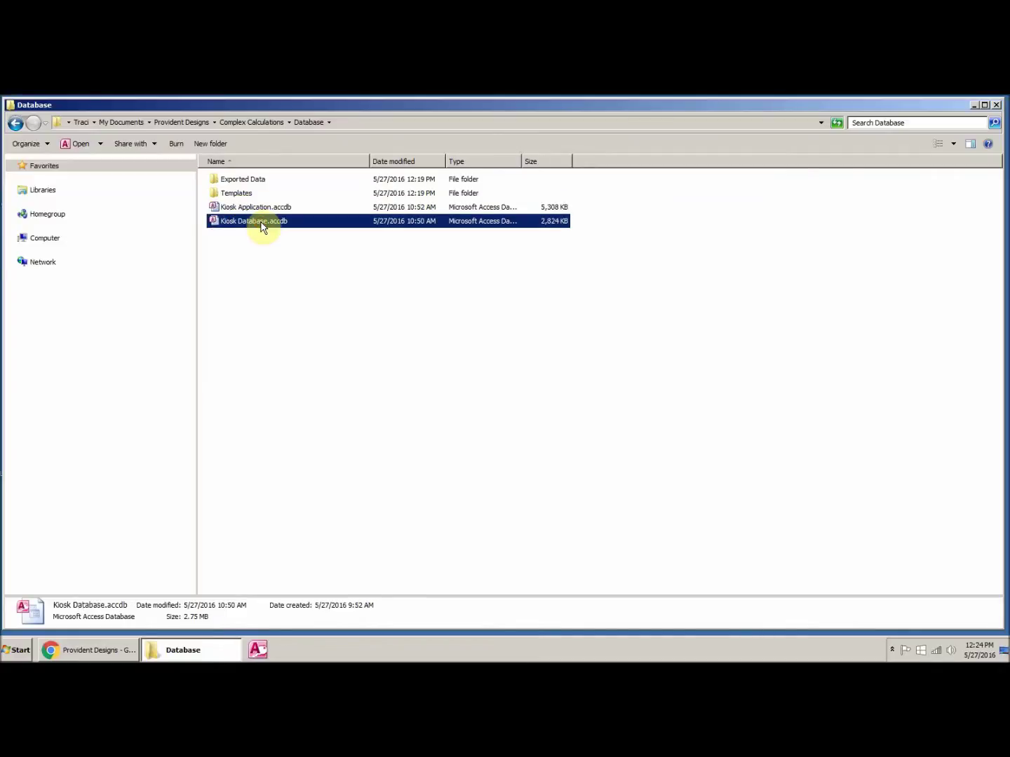
double_click(237, 195)
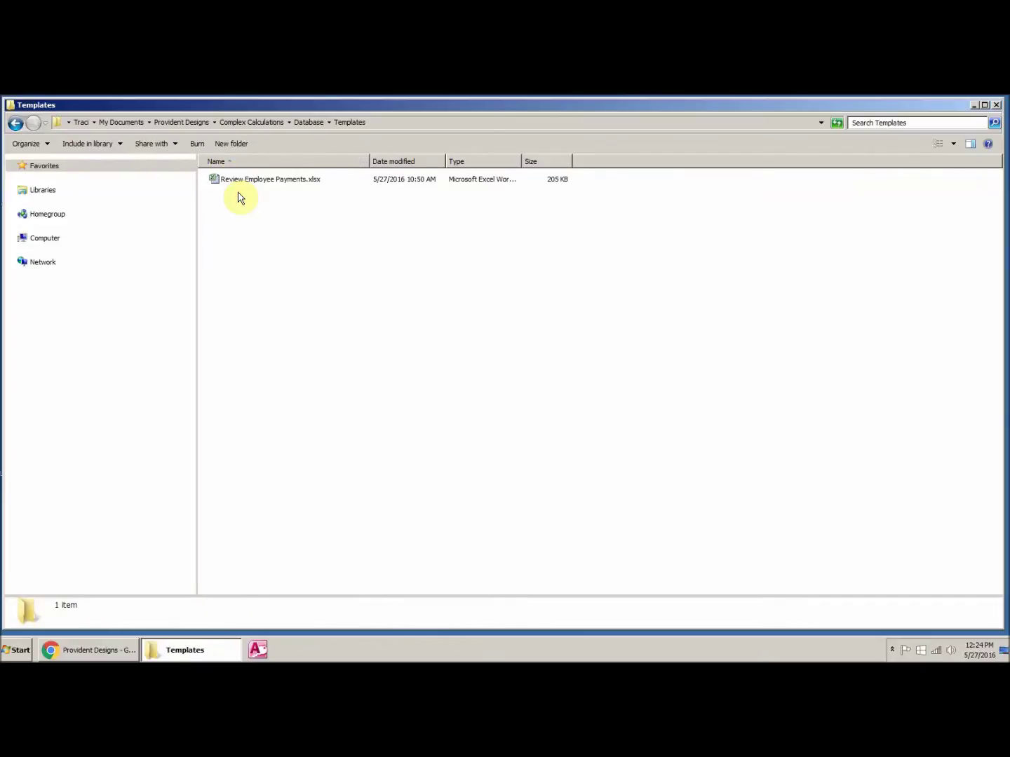
double_click(242, 179)
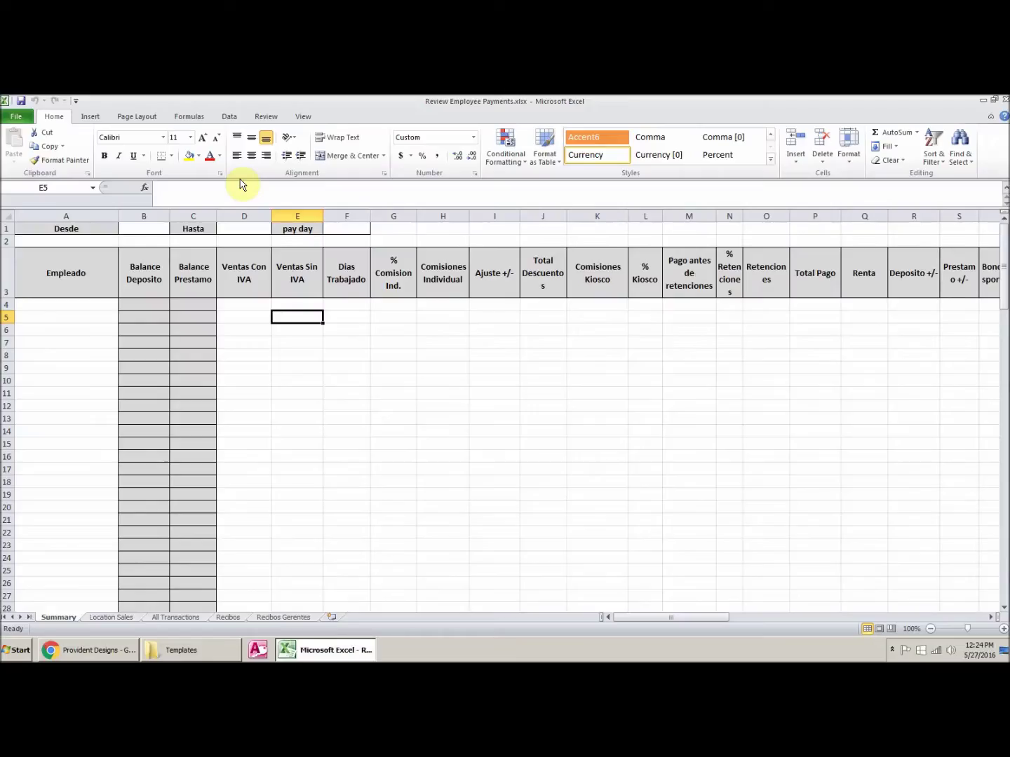
Step: Review the Summary sheet's empty A1:F12 header range, then close Excel
left_click_drag(63, 228, 364, 400)
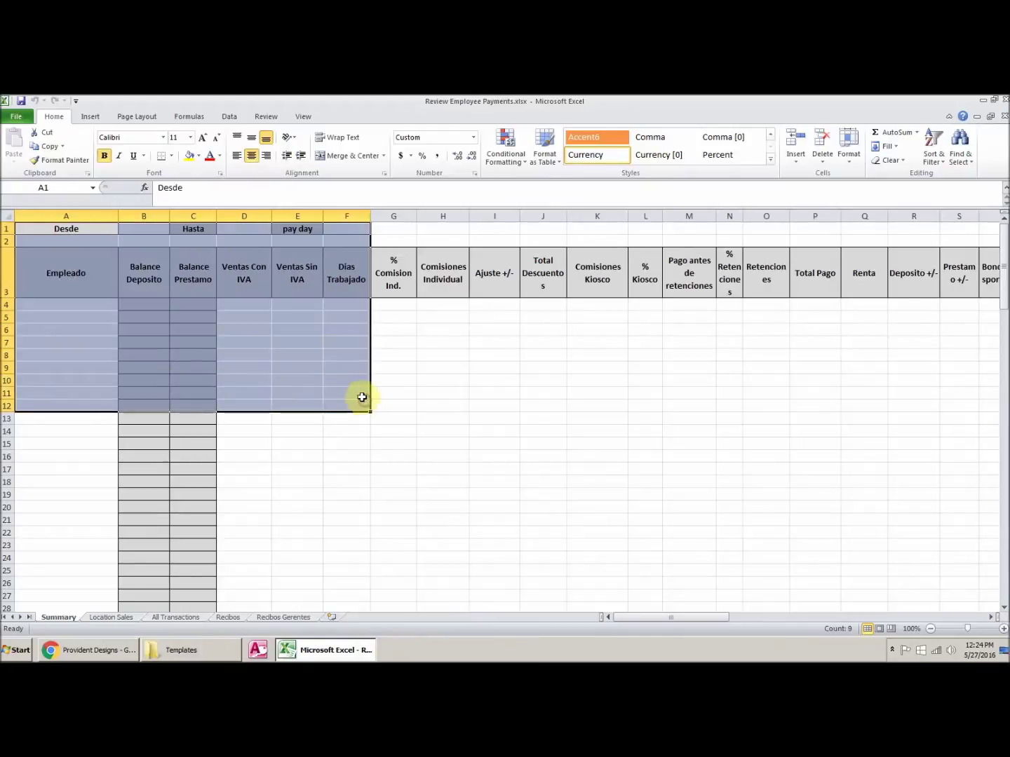
left_click(432, 356)
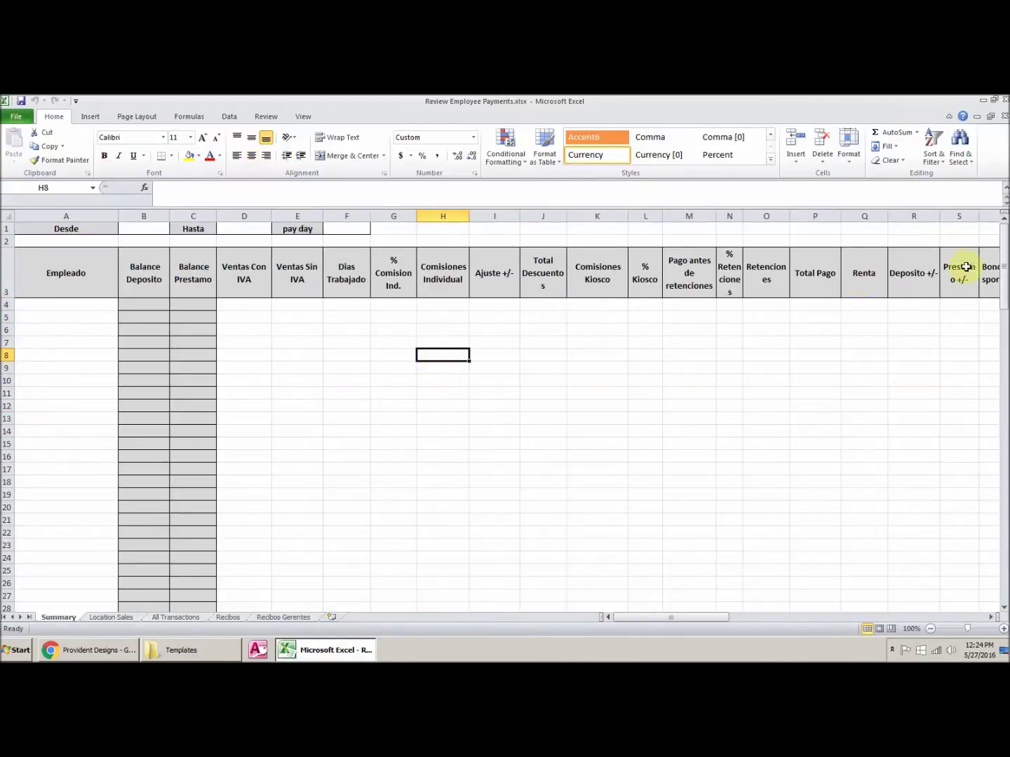
left_click(1004, 101)
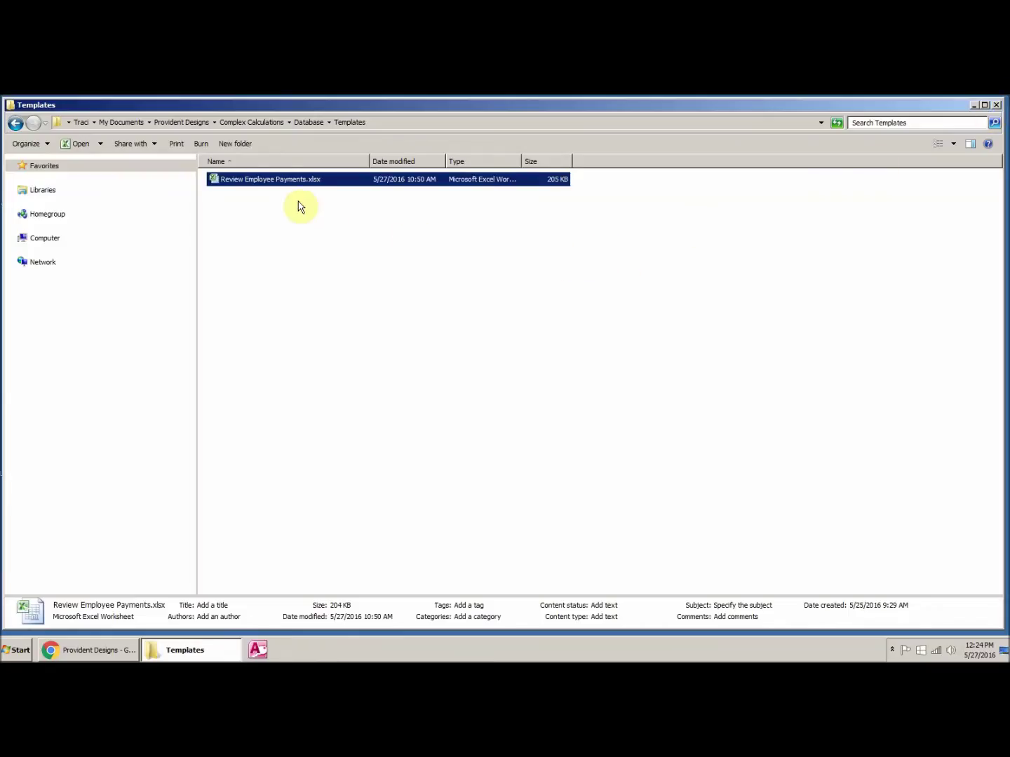
Step: Open Kiosk Application.accdb and log in with the chosen user's password
left_click(308, 123)
double_click(282, 209)
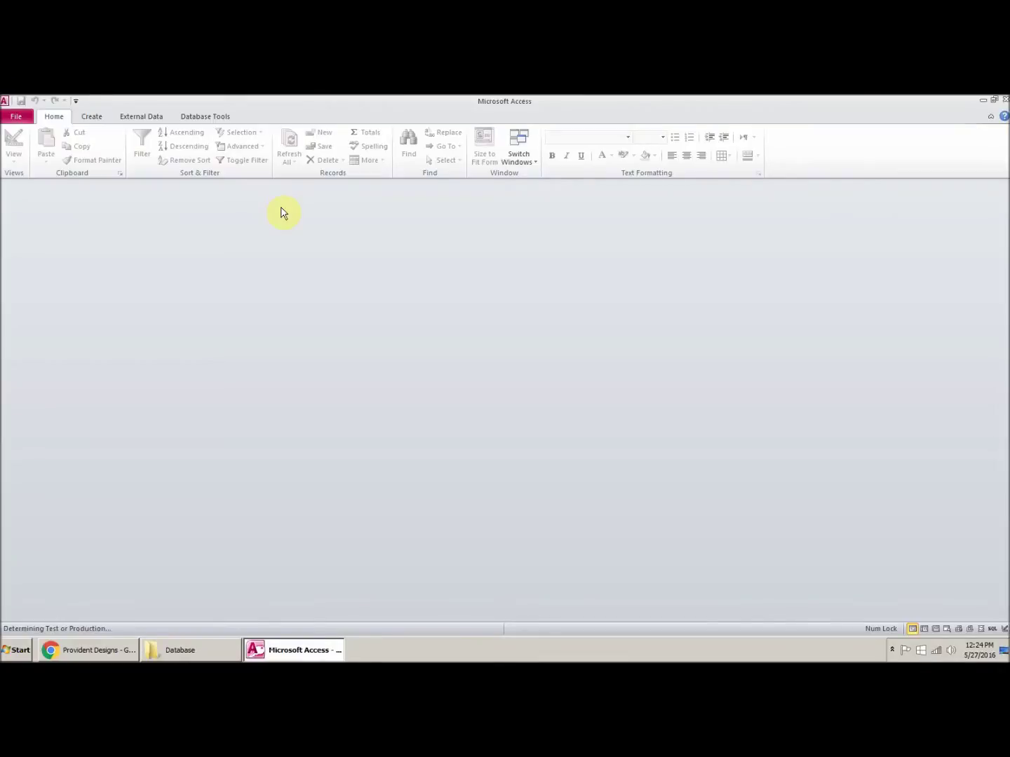
left_click(481, 287)
type("*****")
left_click(522, 326)
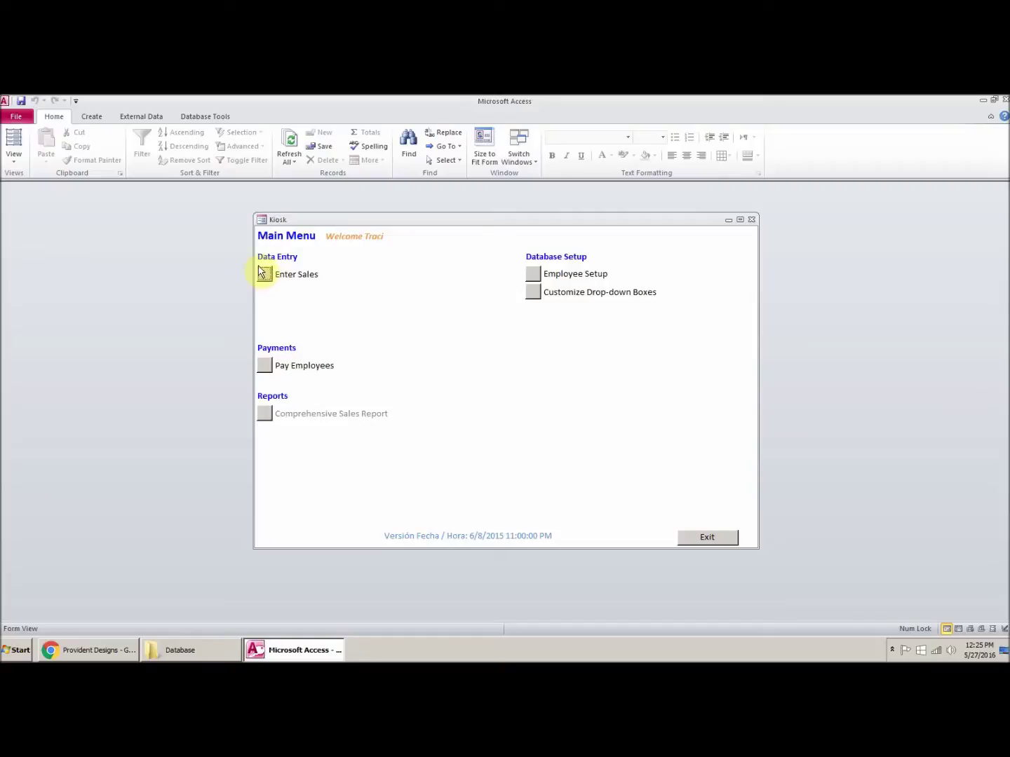
left_click(263, 279)
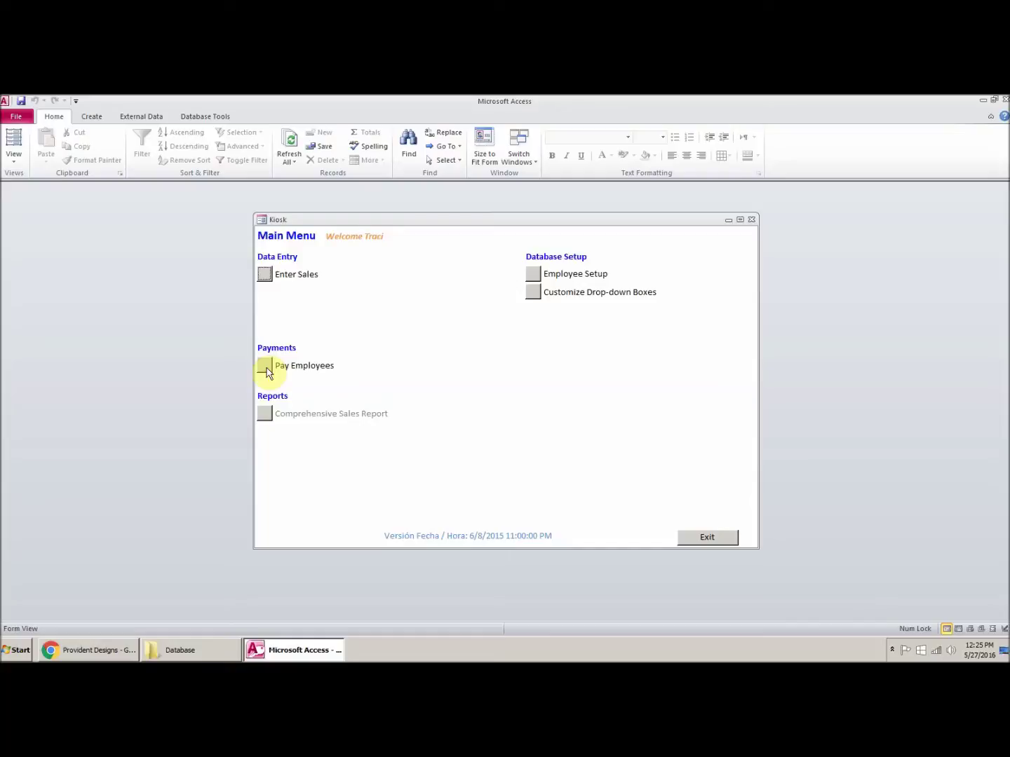
left_click(533, 293)
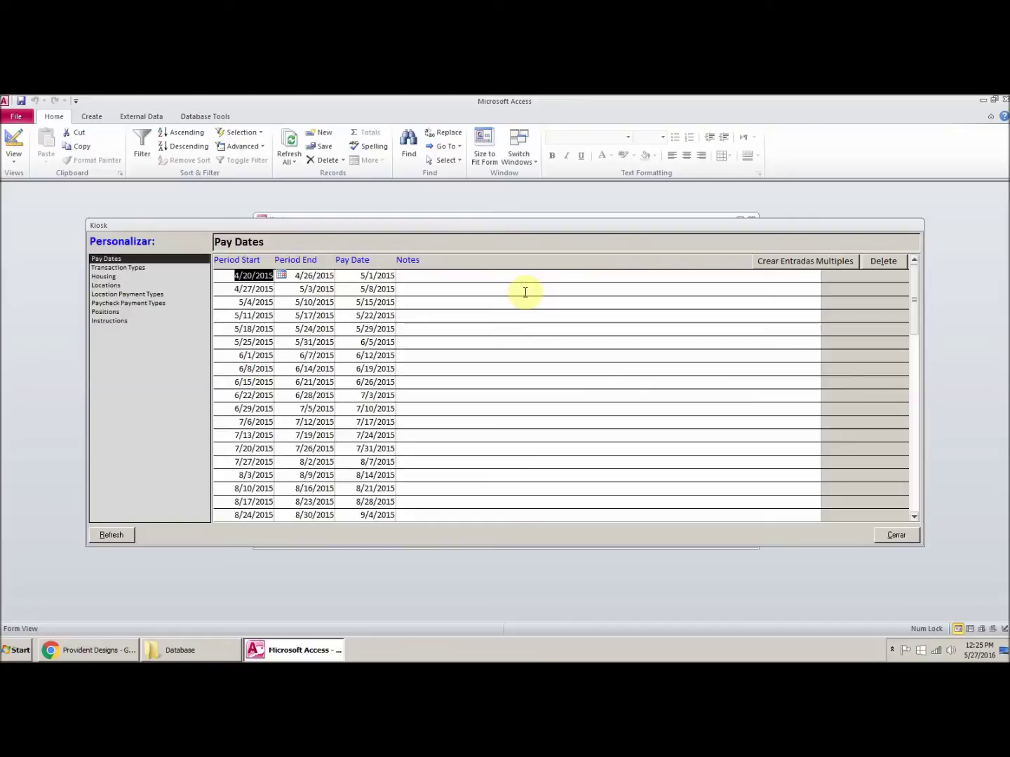
Step: Add Traci Apartments with $500.00 rent to the Housing drop-down list
left_click(105, 278)
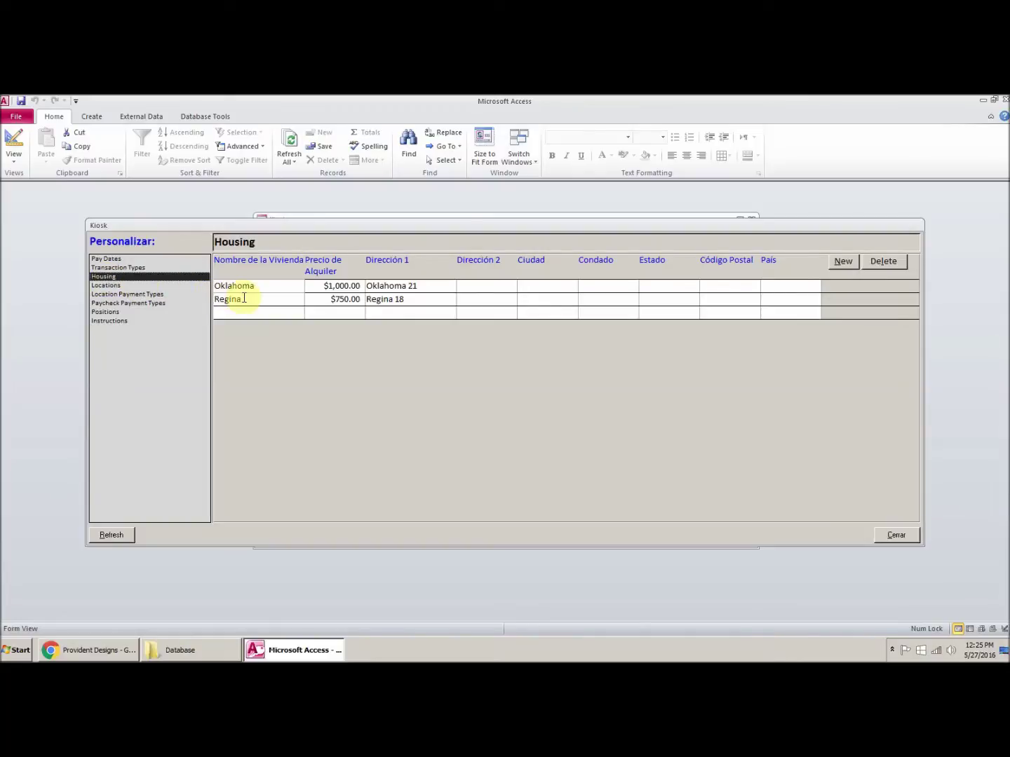
left_click(288, 313)
type("Traci")
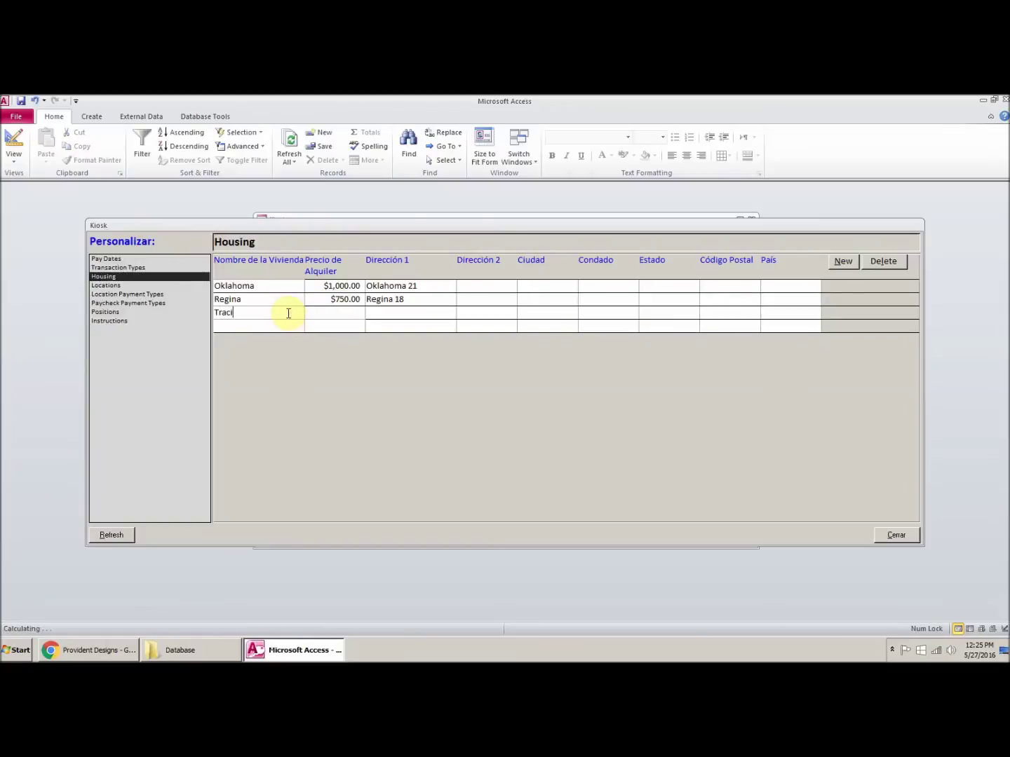
type(" Apartments")
key("Tab")
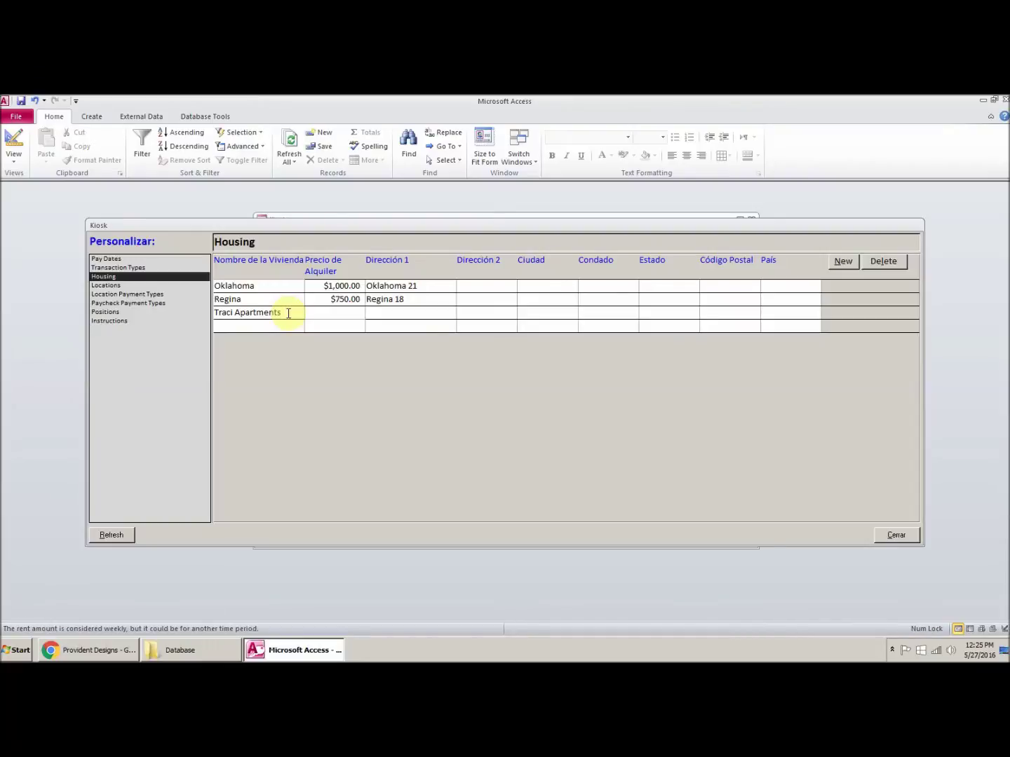
type("500")
key("Tab")
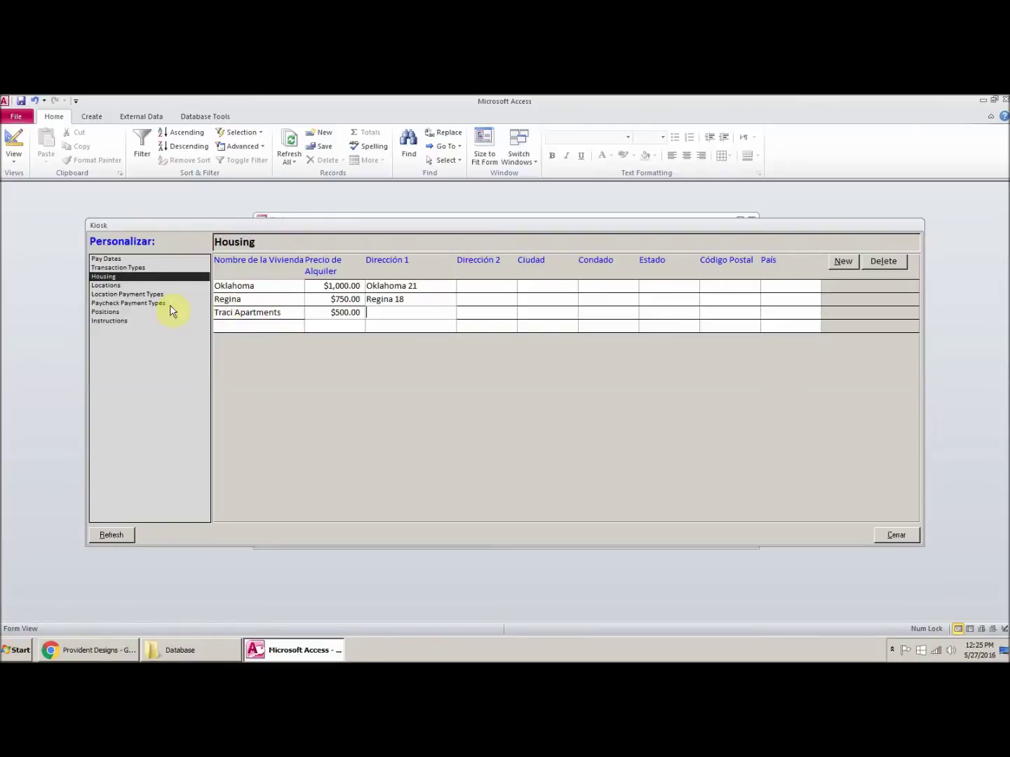
left_click(109, 286)
Step: Add location Traci City as Active with sort number 8, then close the form
left_click(227, 369)
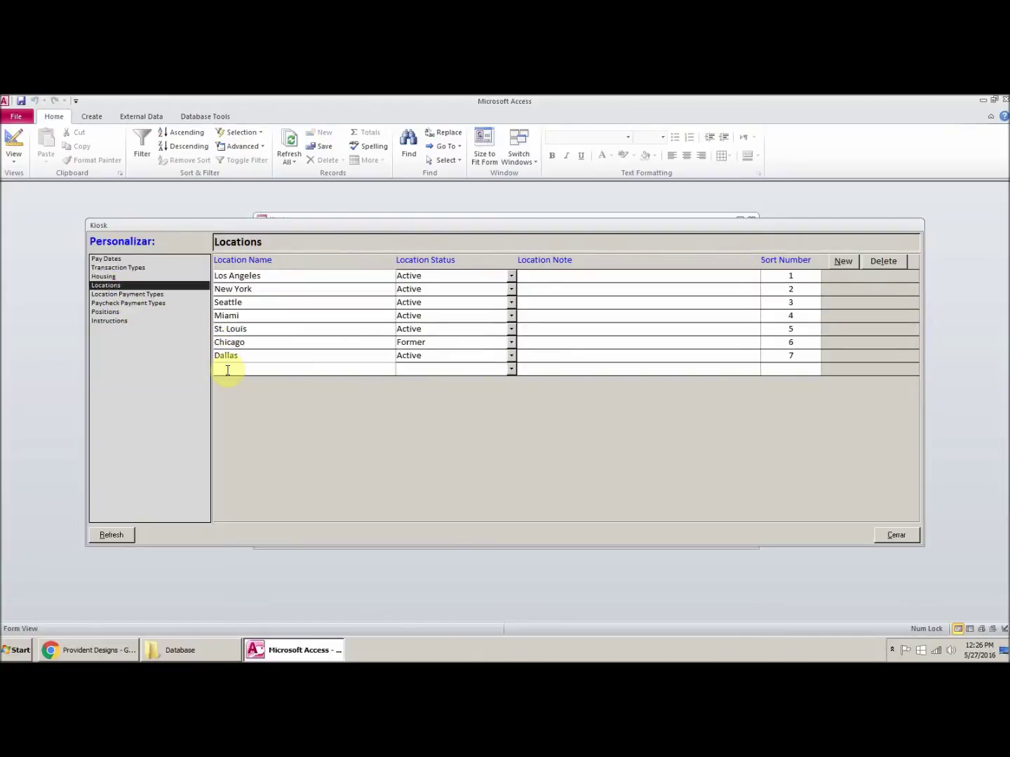
type("Trafi Ci")
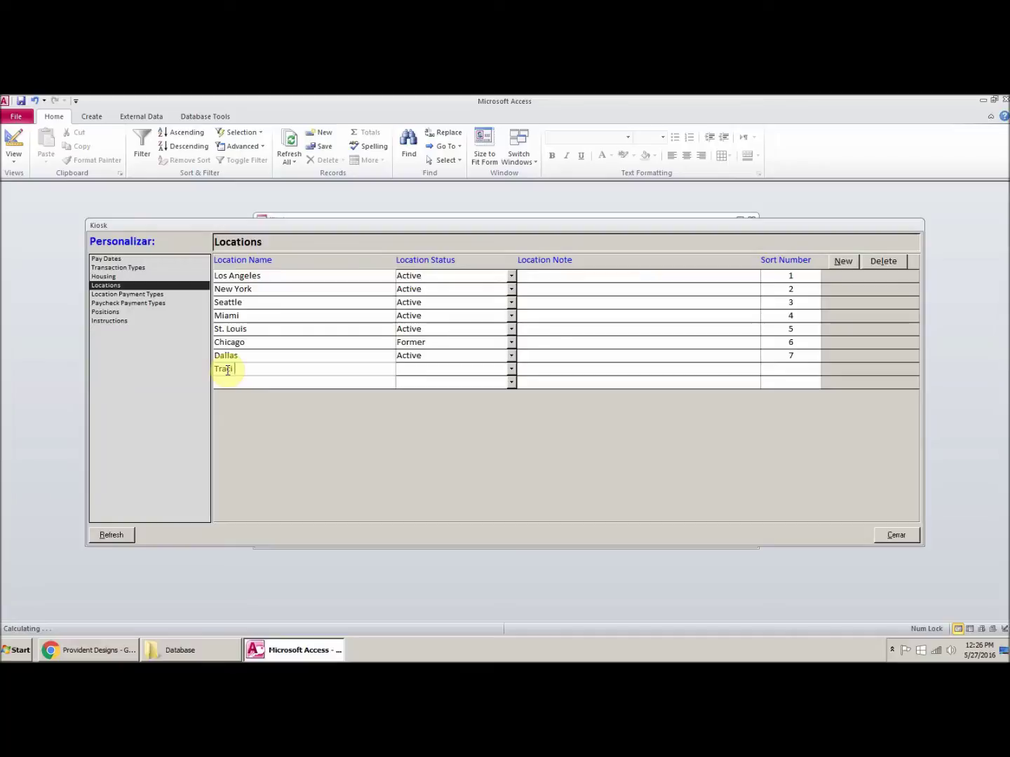
type("ty")
key("Tab")
type("a")
key("Tab")
key("Tab")
type("8")
left_click(751, 347)
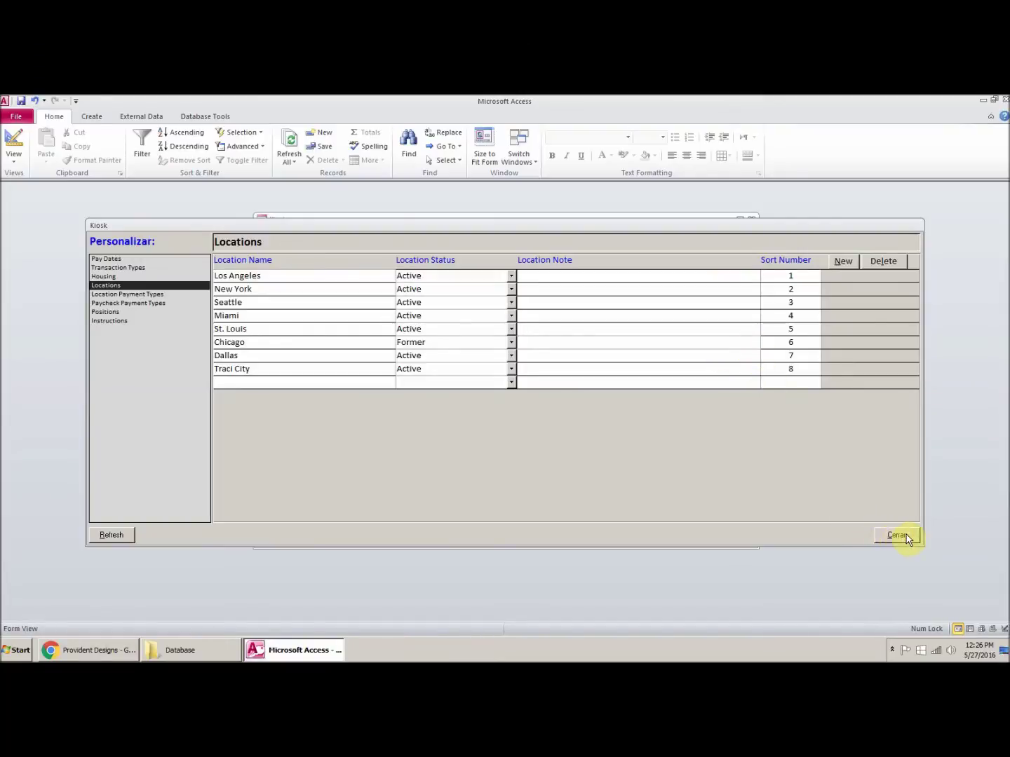
left_click(897, 535)
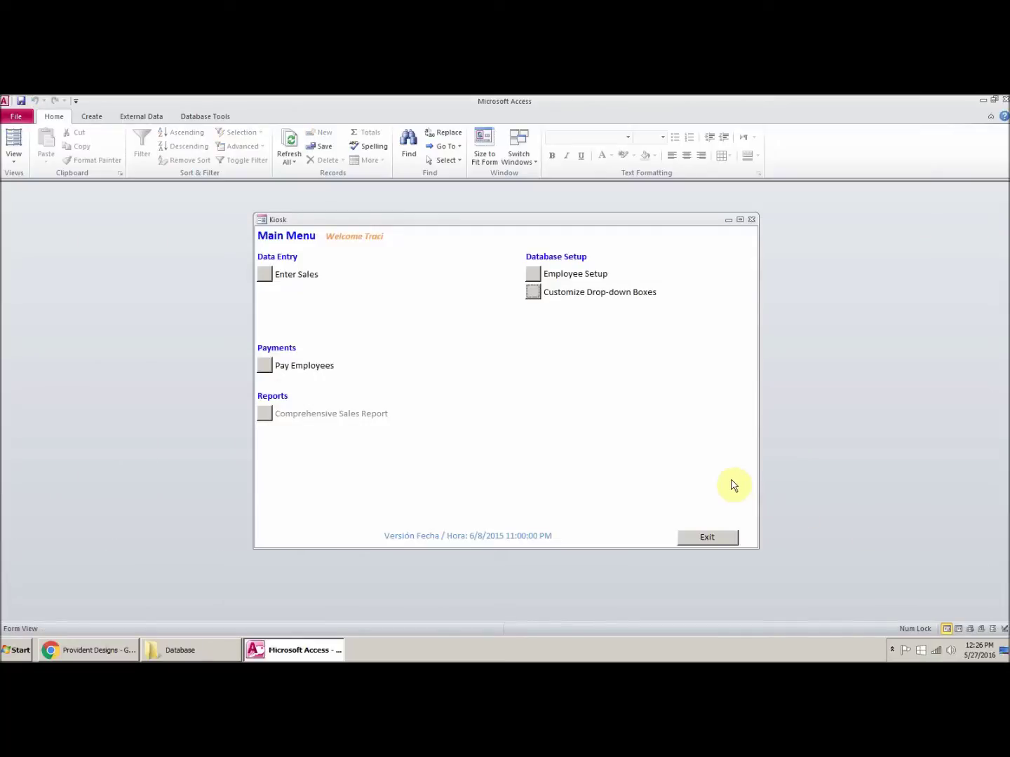
Step: In Employee Setup, load the employee found by typing 'tr' in the employee list
left_click(533, 275)
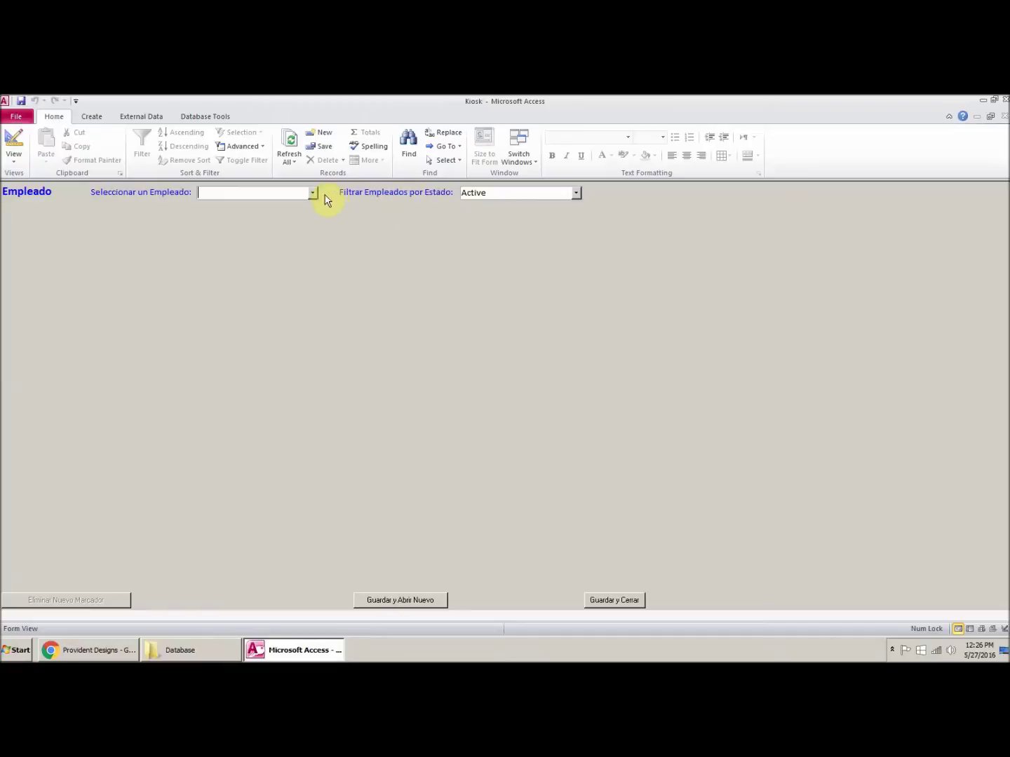
left_click(313, 193)
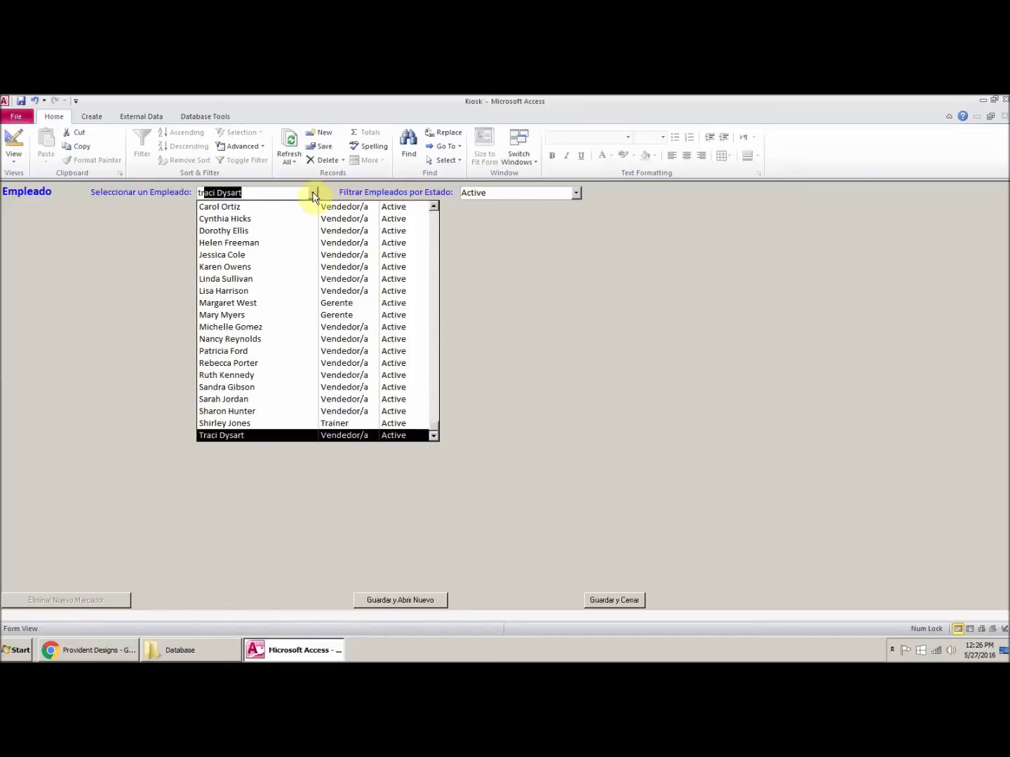
left_click(312, 193)
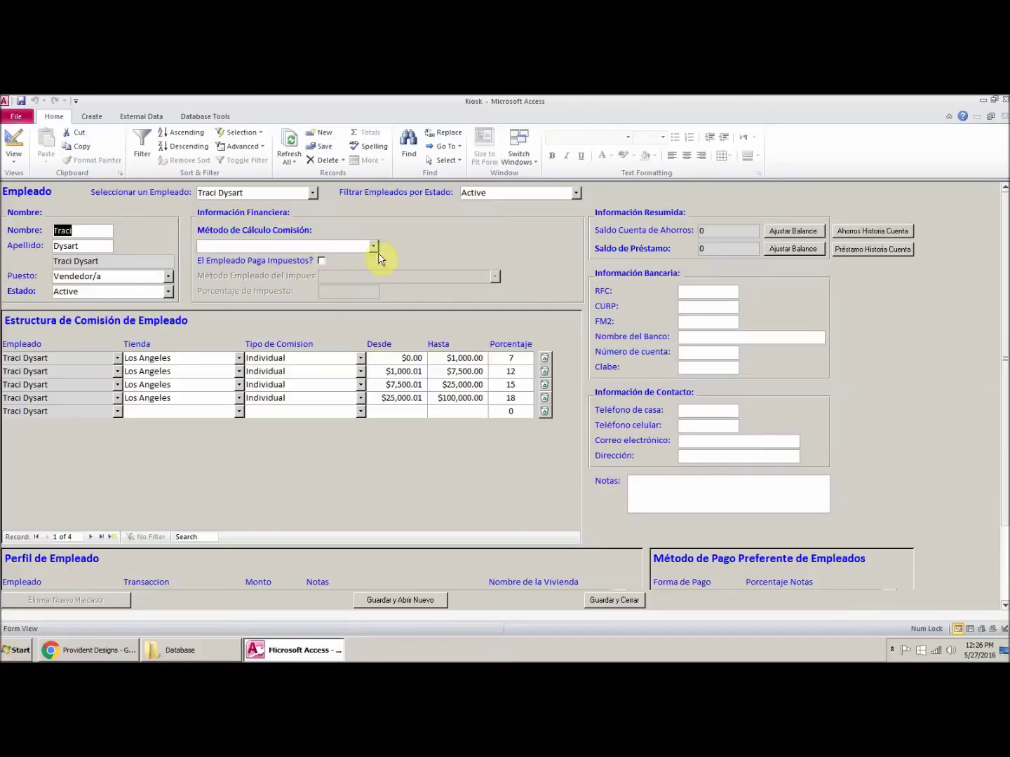
Step: Set commission method to Promedio diario and apply a 10% tax to the paycheck
left_click(374, 248)
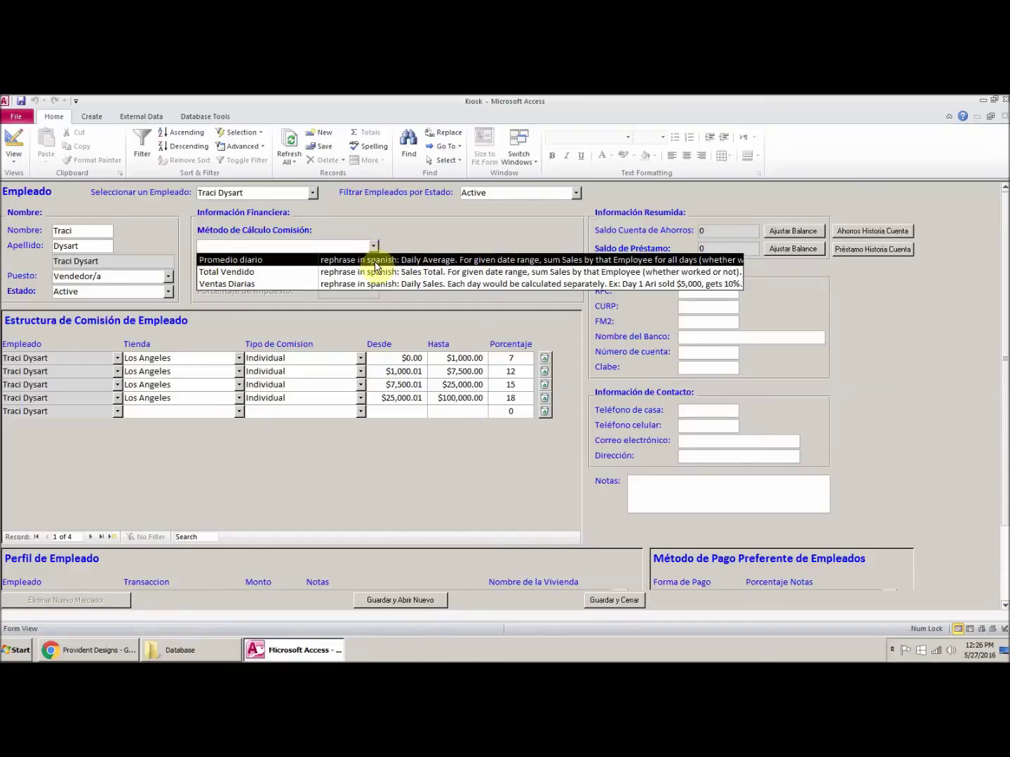
left_click(375, 261)
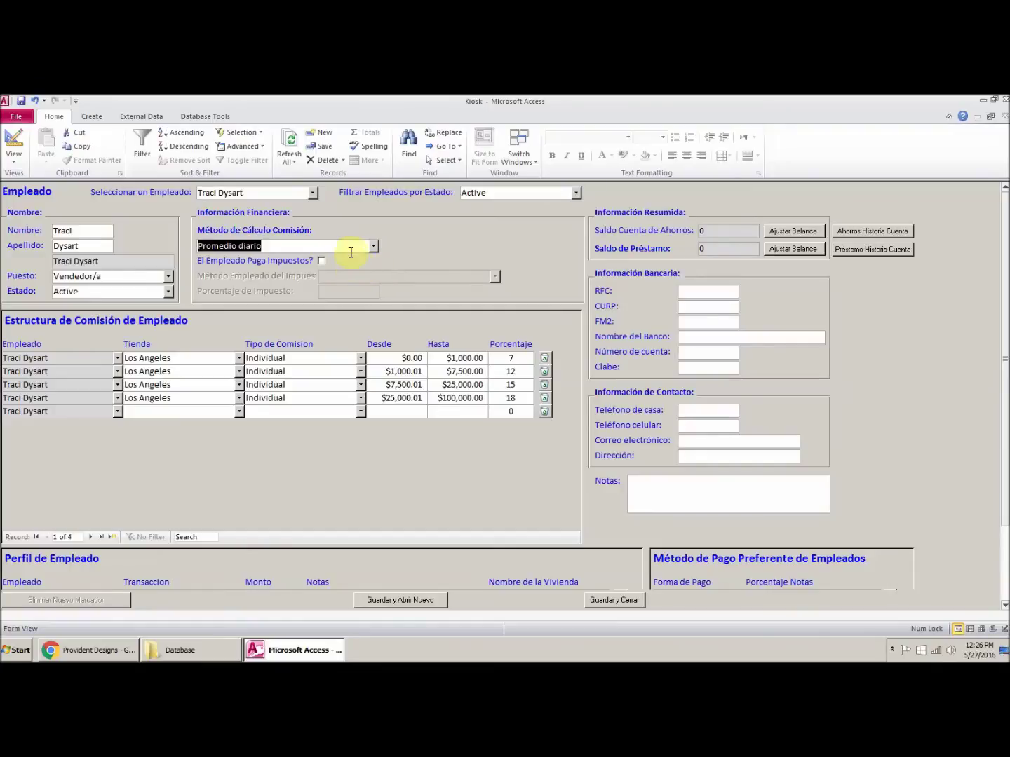
left_click(321, 262)
left_click(496, 276)
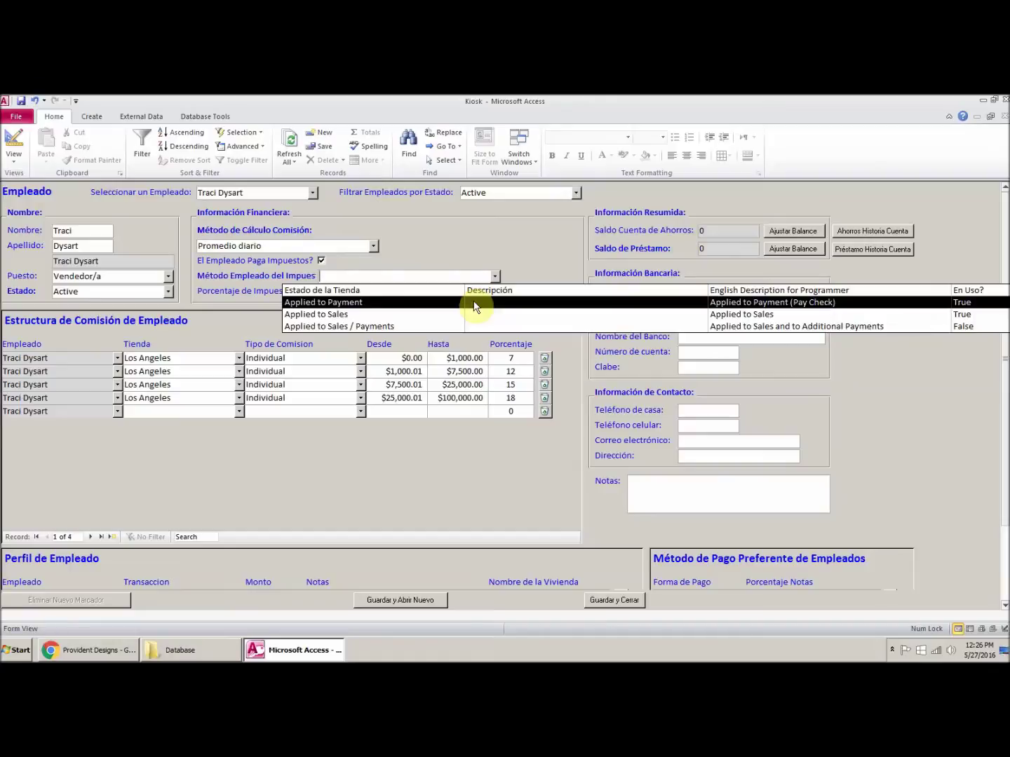
left_click(474, 306)
key("Tab")
type("10")
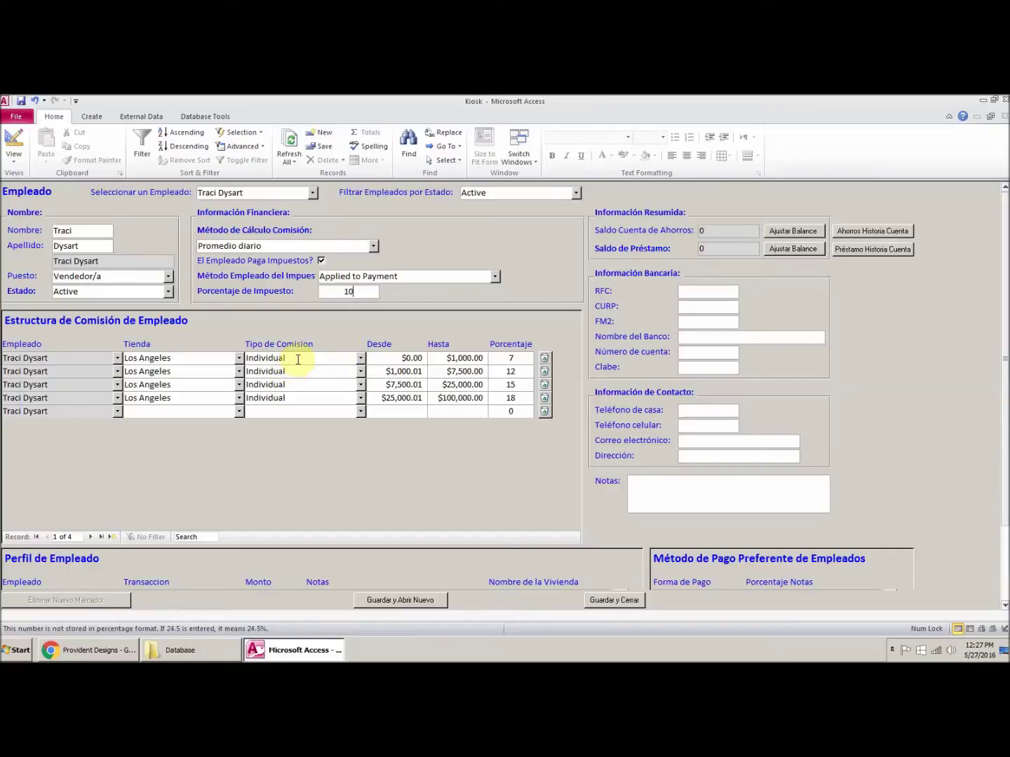
Step: Check the first Los Angeles tier: $1,000.00 upper limit at 7 percent
left_click(239, 358)
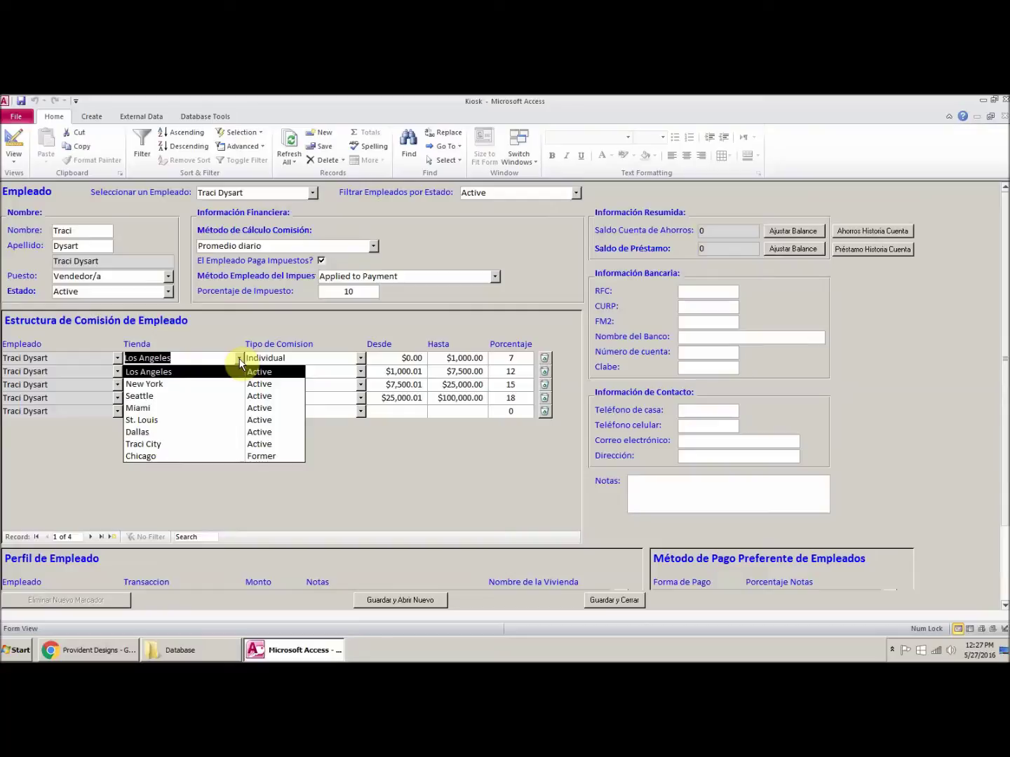
left_click(239, 358)
left_click(402, 357)
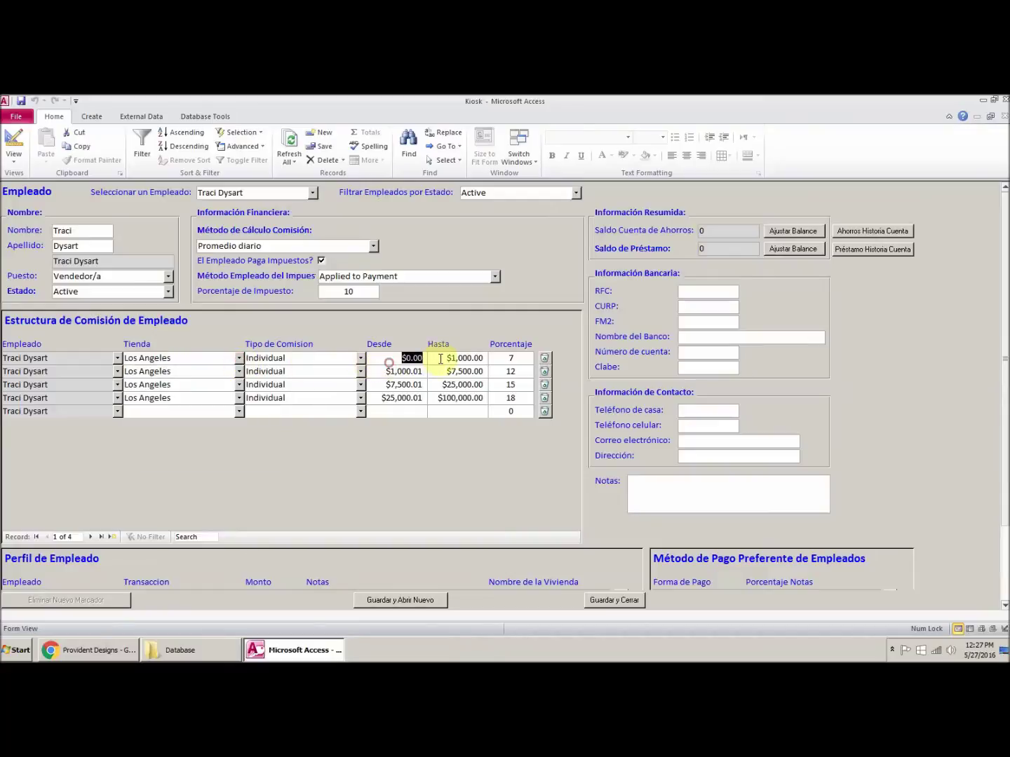
left_click_drag(440, 359, 500, 356)
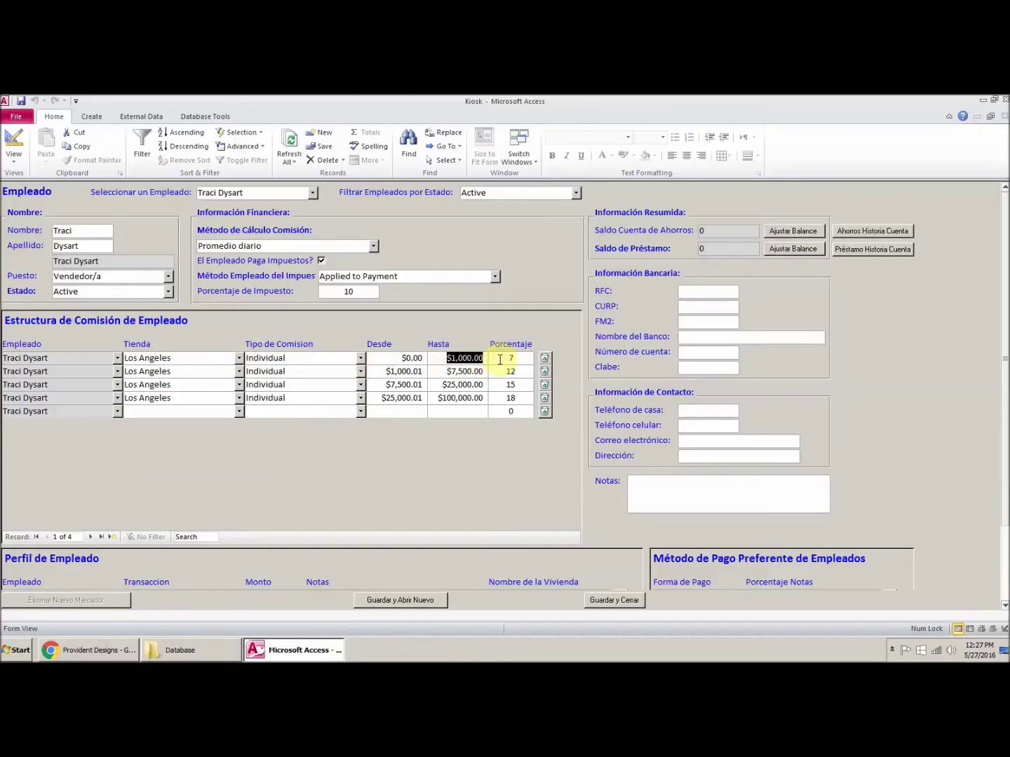
double_click(512, 359)
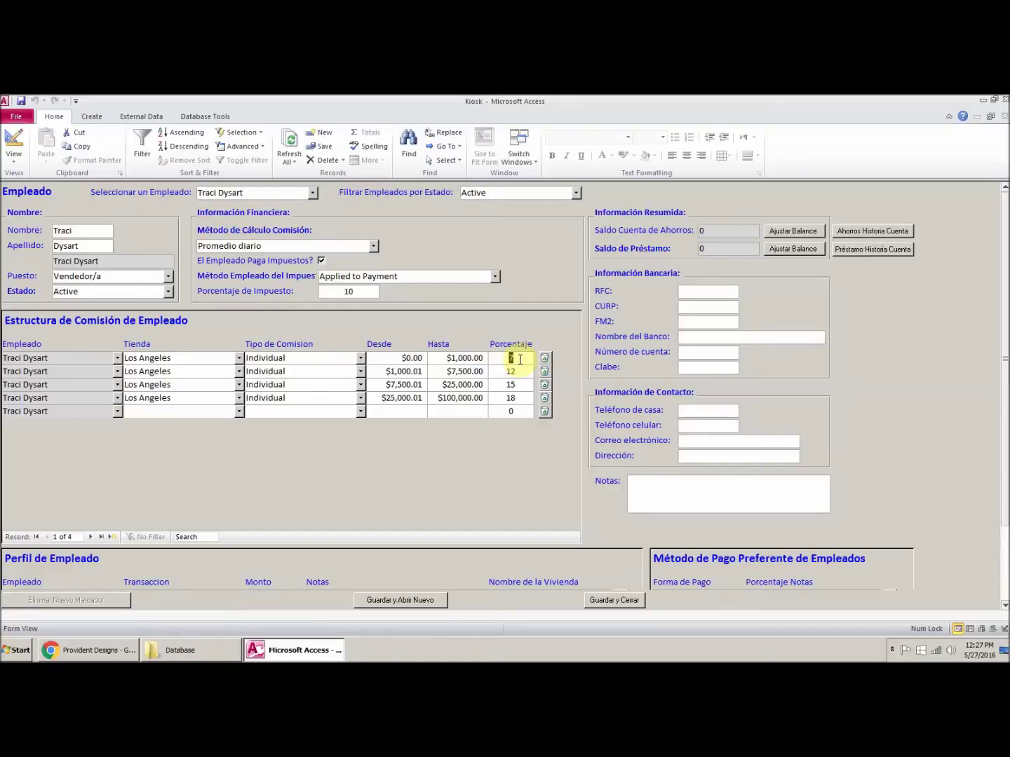
left_click_drag(1004, 368, 1001, 459)
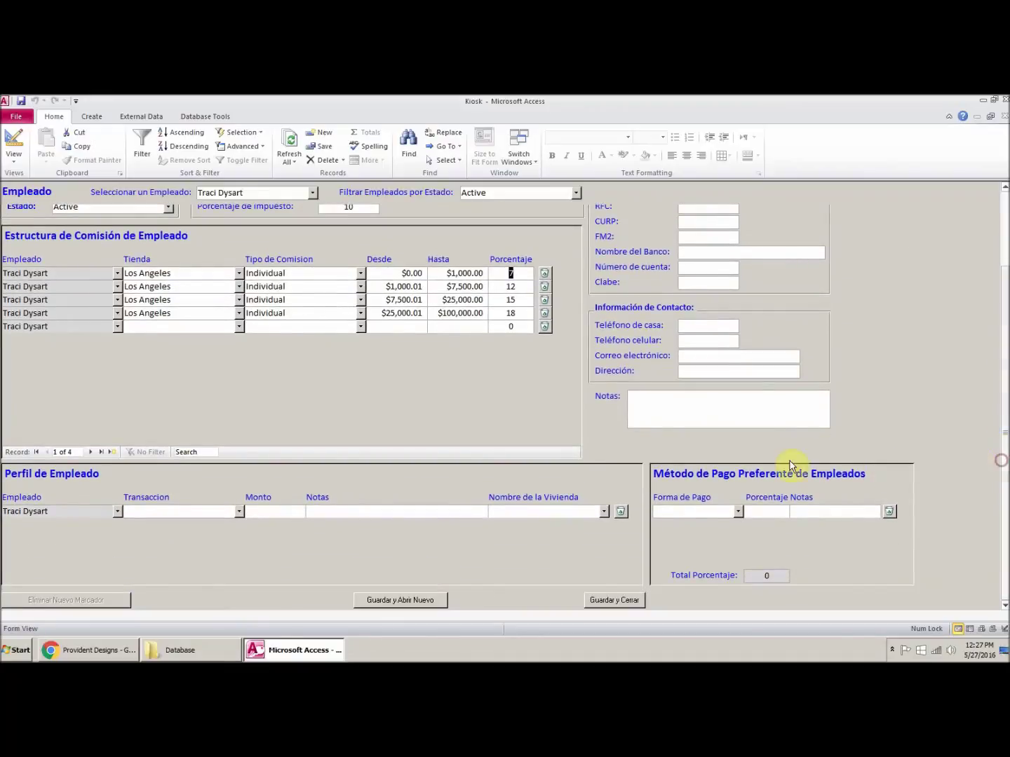
Step: Add a Renta transaction for Traci Apartments with a $500.00 amount
left_click(238, 513)
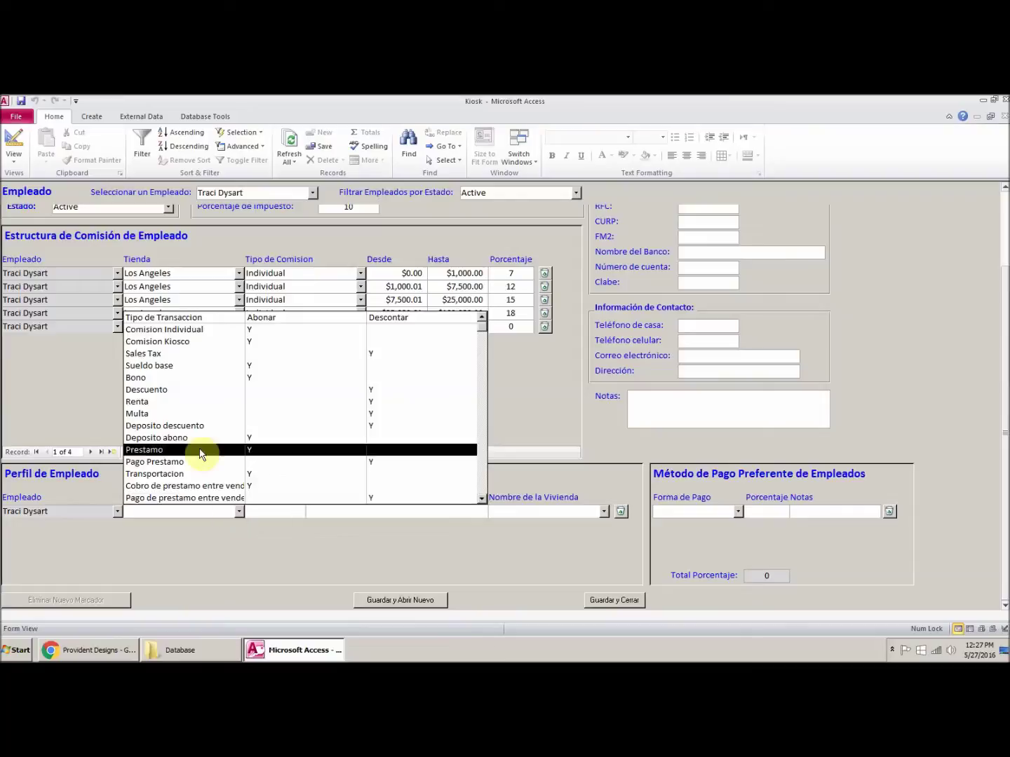
left_click(169, 401)
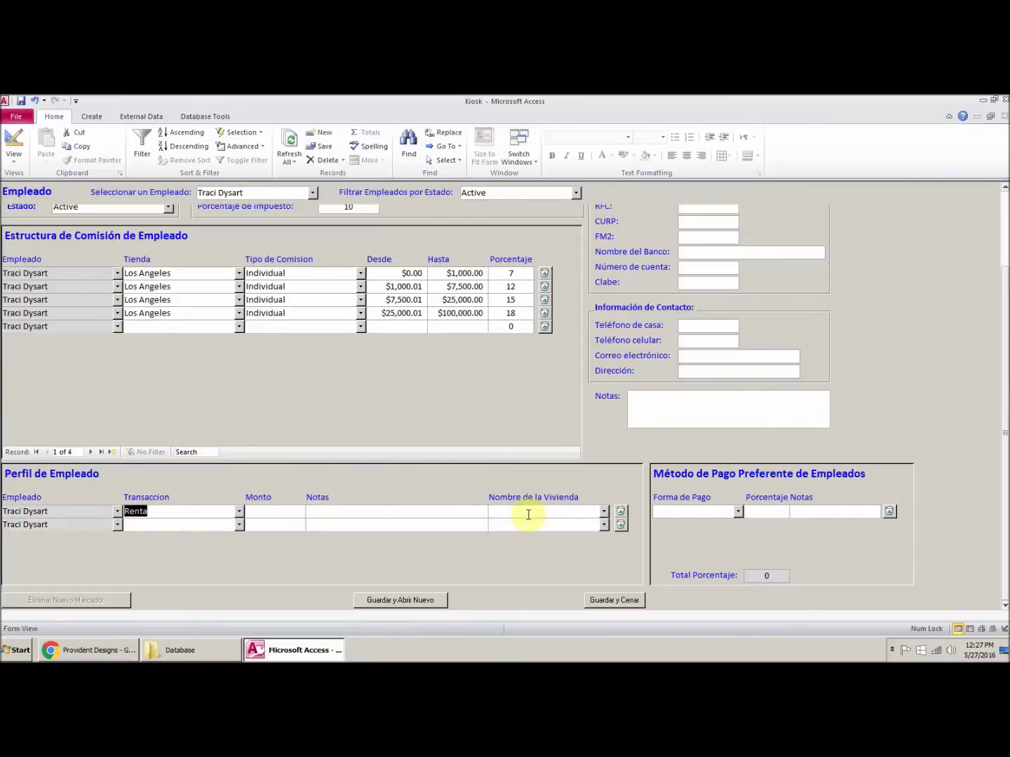
left_click(603, 511)
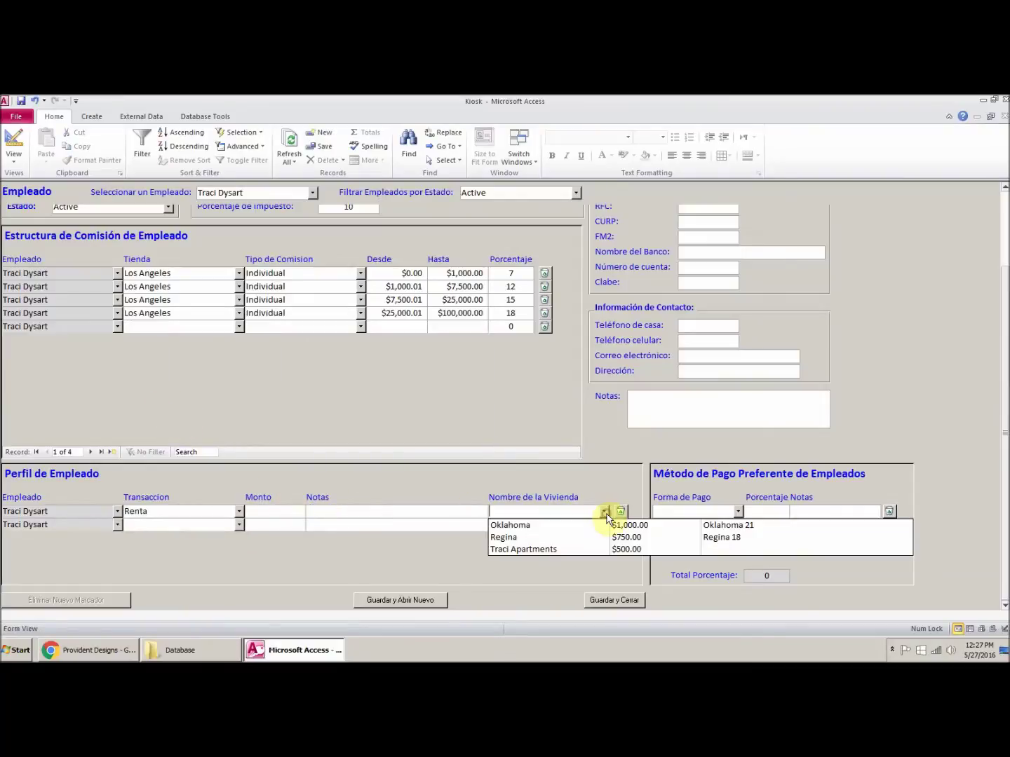
left_click(581, 550)
left_click(291, 510)
type("500.0")
left_click(317, 515)
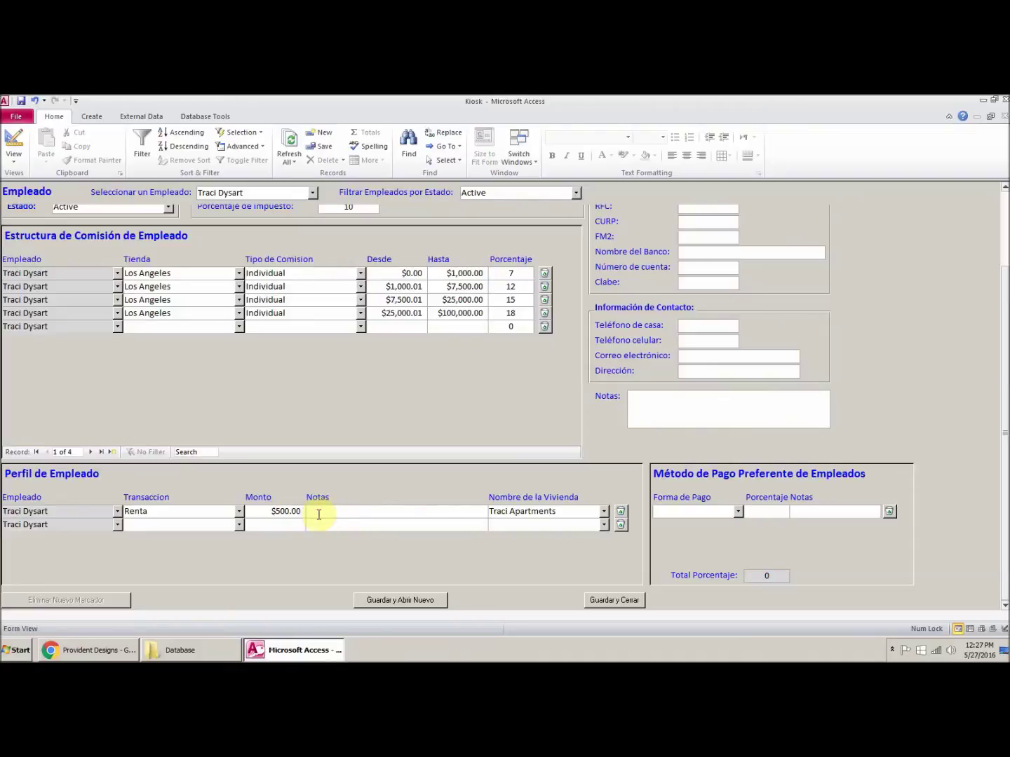
left_click(738, 517)
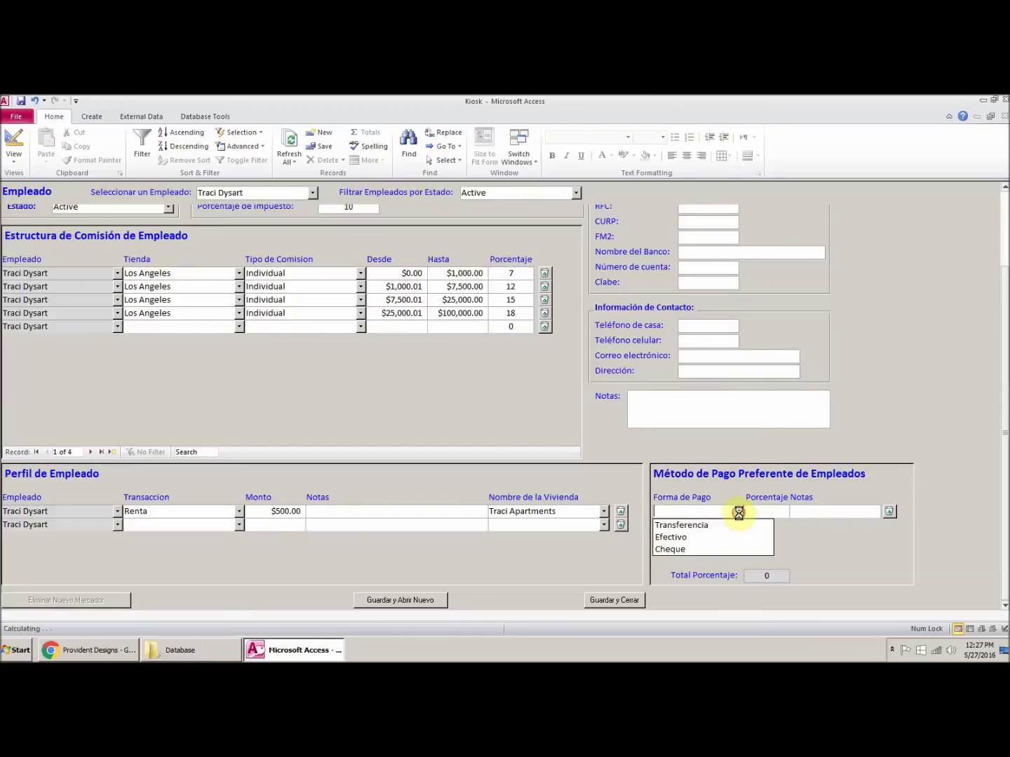
Step: Split preferred payment into Cheque 75% and Transferencia 25%, then save and close
left_click(704, 551)
left_click(738, 526)
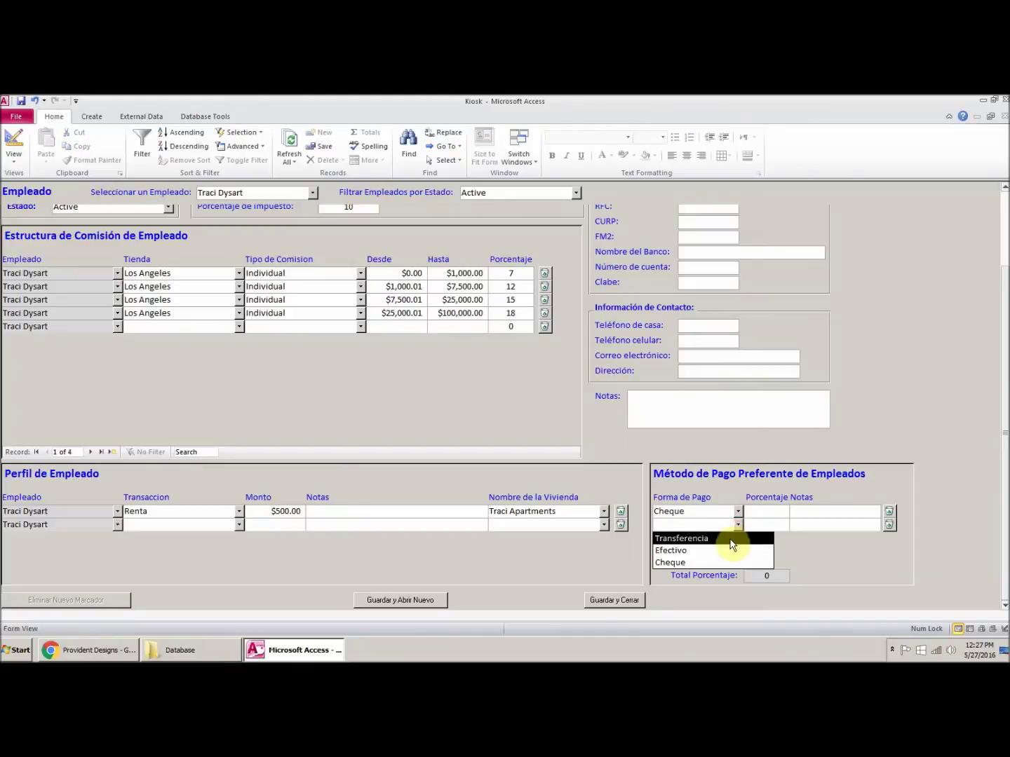
left_click(731, 539)
left_click(753, 512)
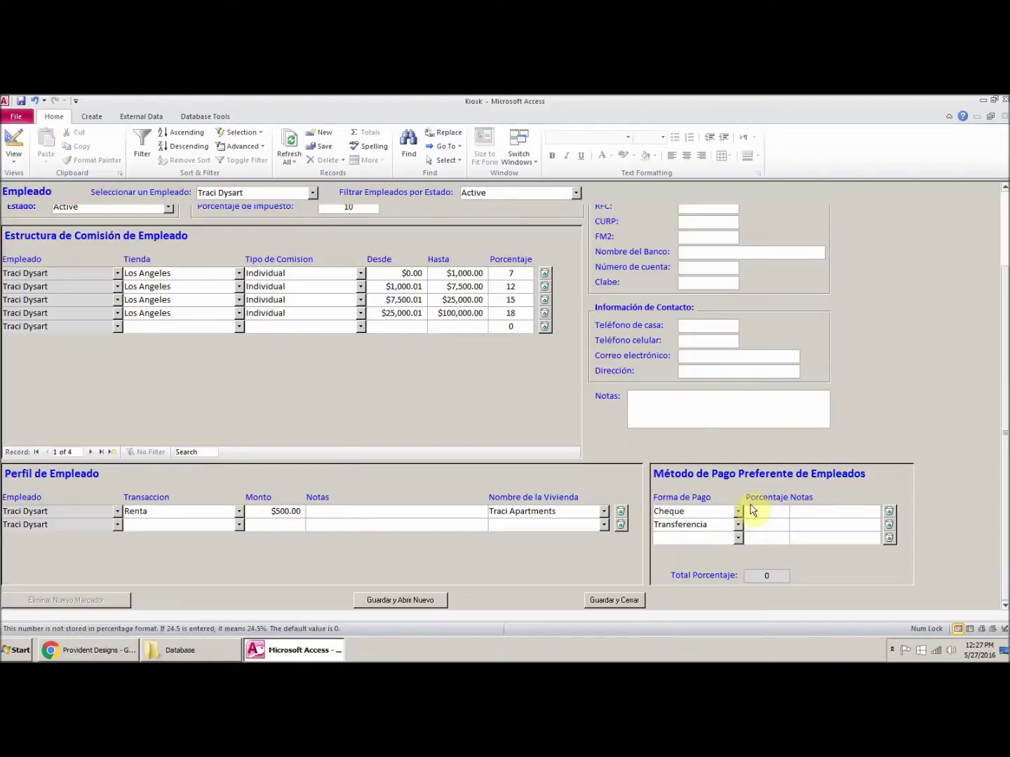
left_click(766, 526)
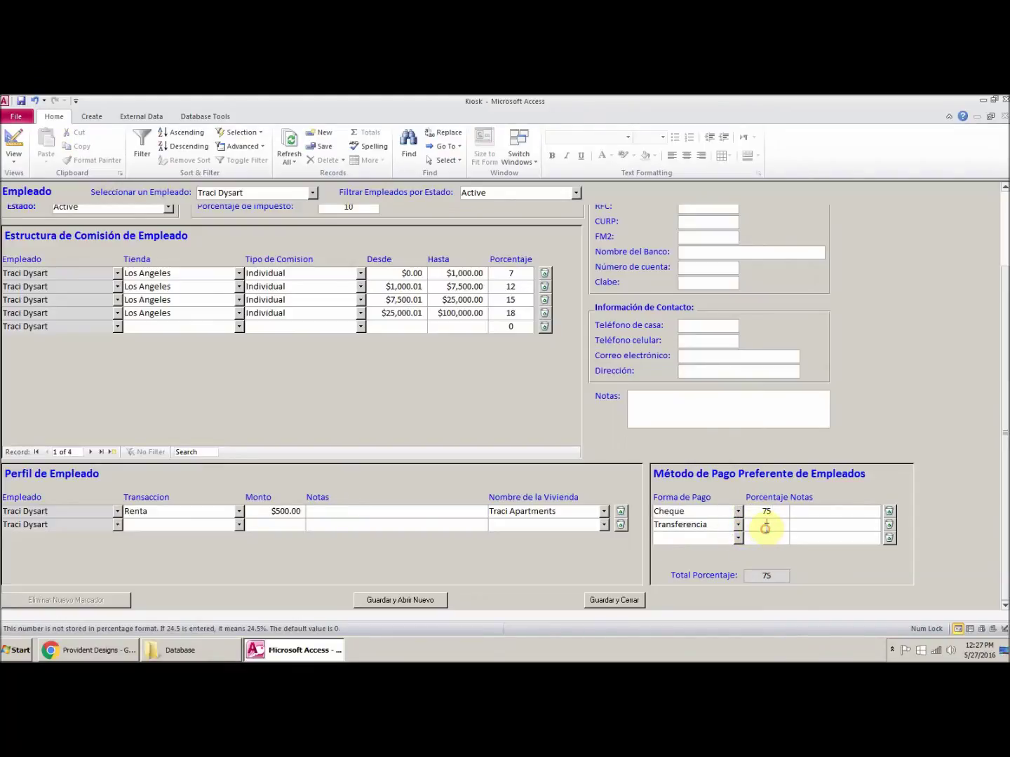
left_click(811, 516)
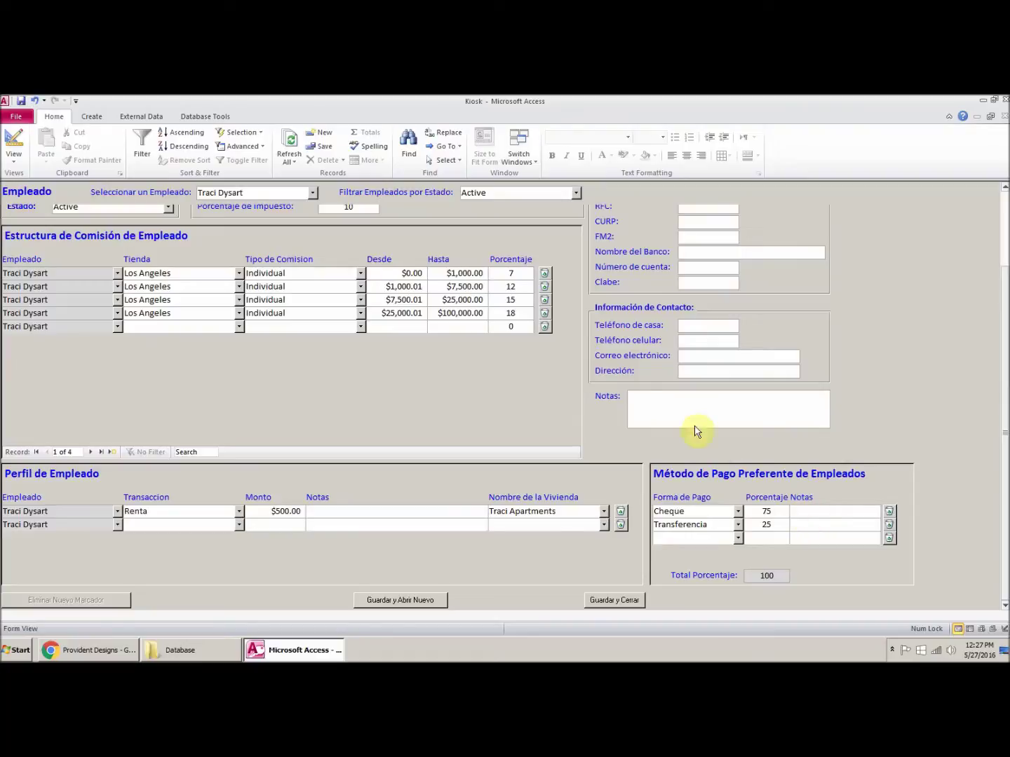
left_click(615, 602)
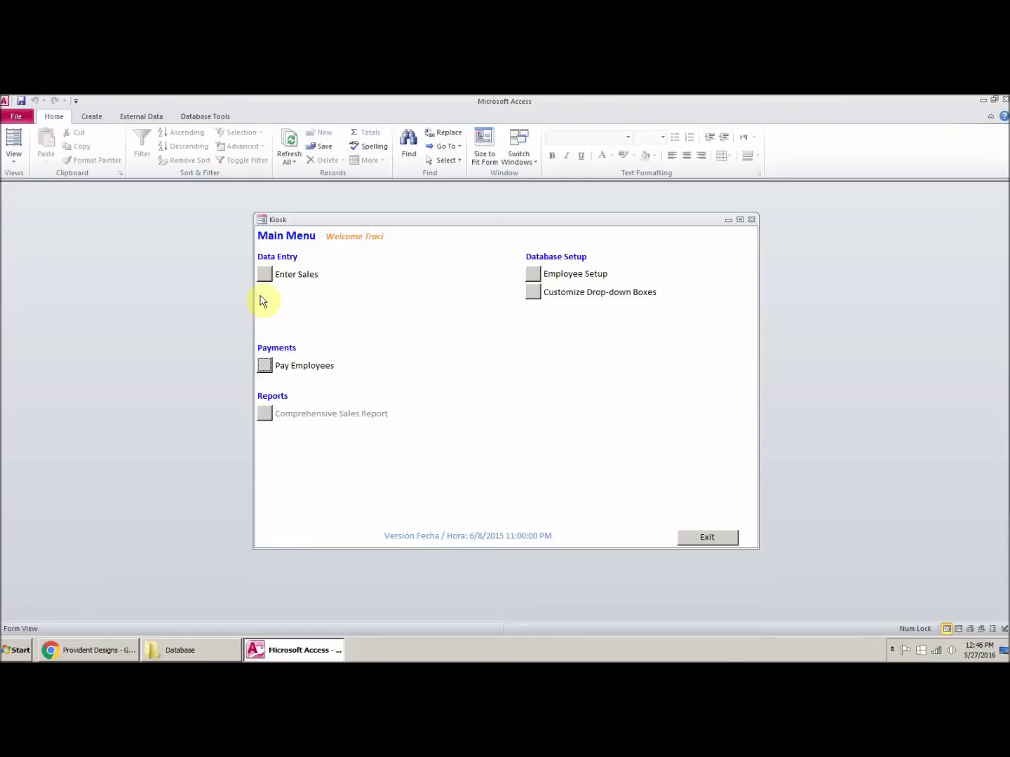
Step: Load the employee's In Progress 5/16/2016–5/22/2016 paycheck in the Pagar Empleados form
left_click(266, 367)
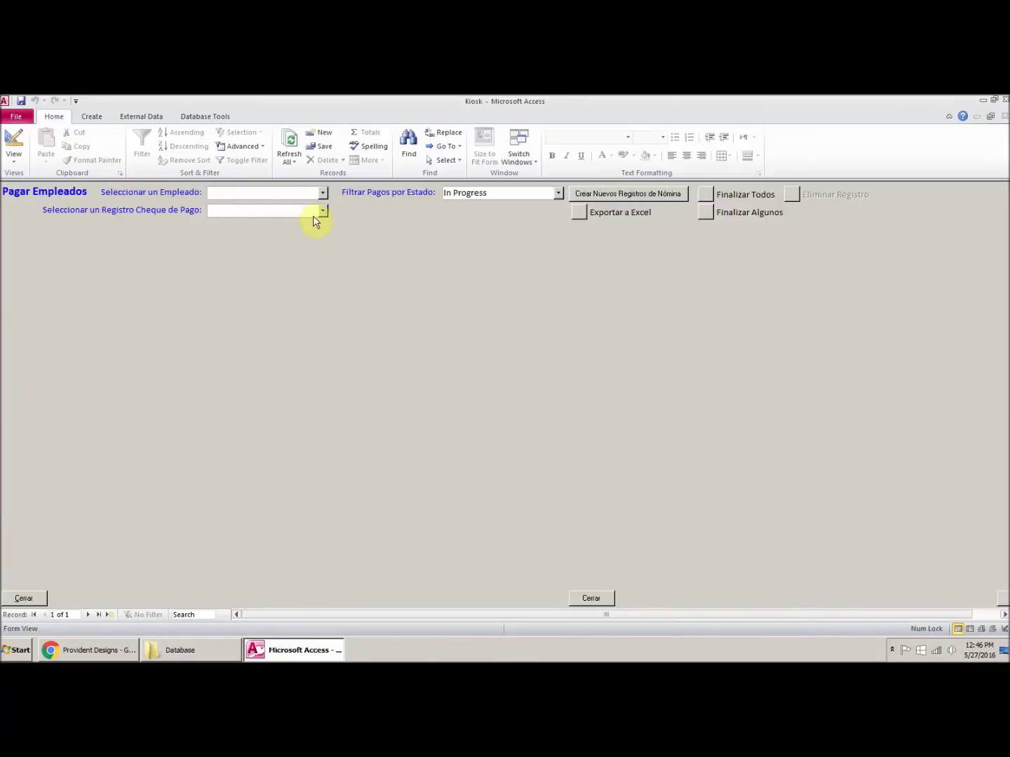
left_click(322, 211)
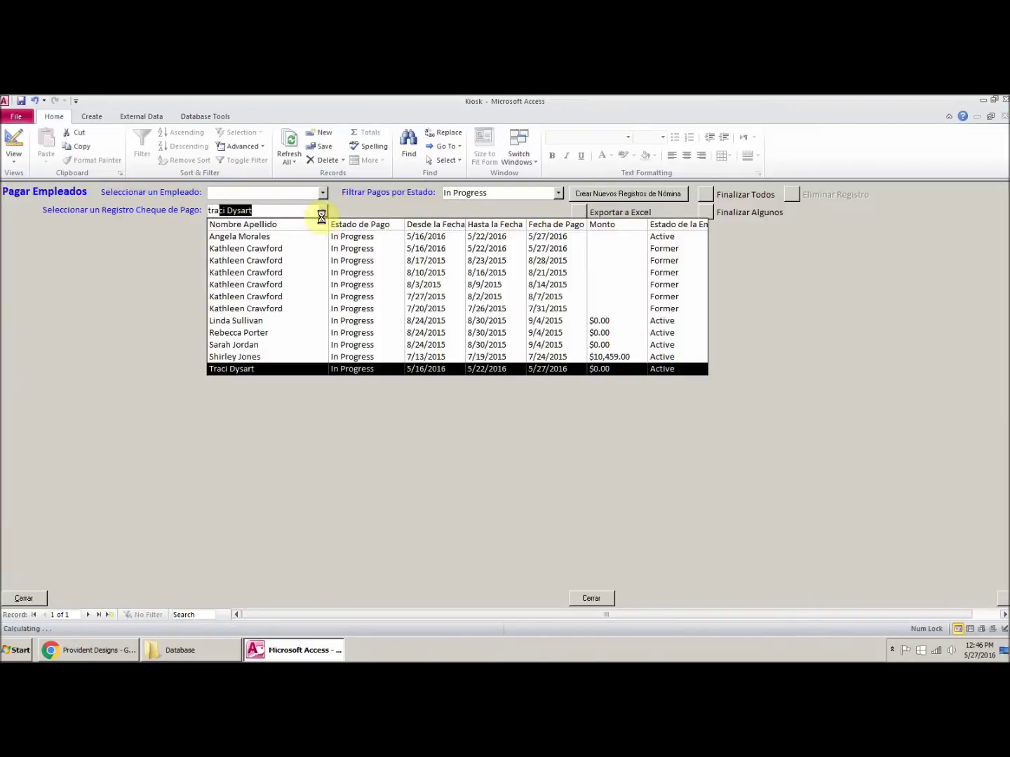
key("Return")
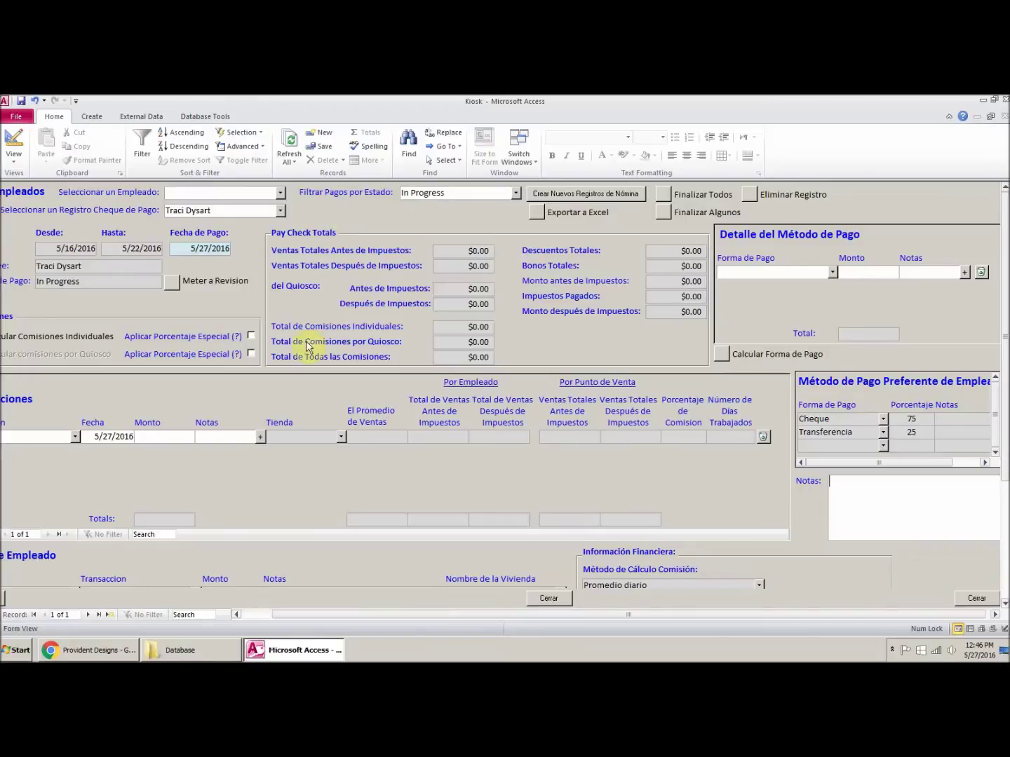
left_click(265, 616)
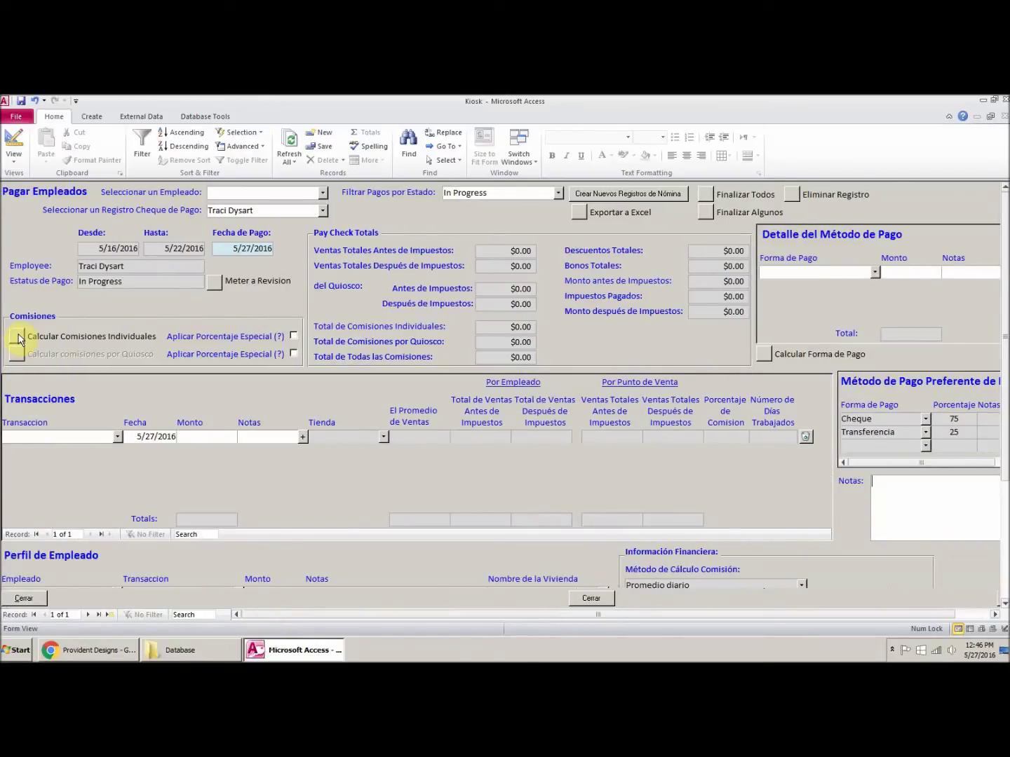
Step: Calculate individual commissions and check the $1,104.00 commission on $9,200.00 sales at 12%
left_click(19, 338)
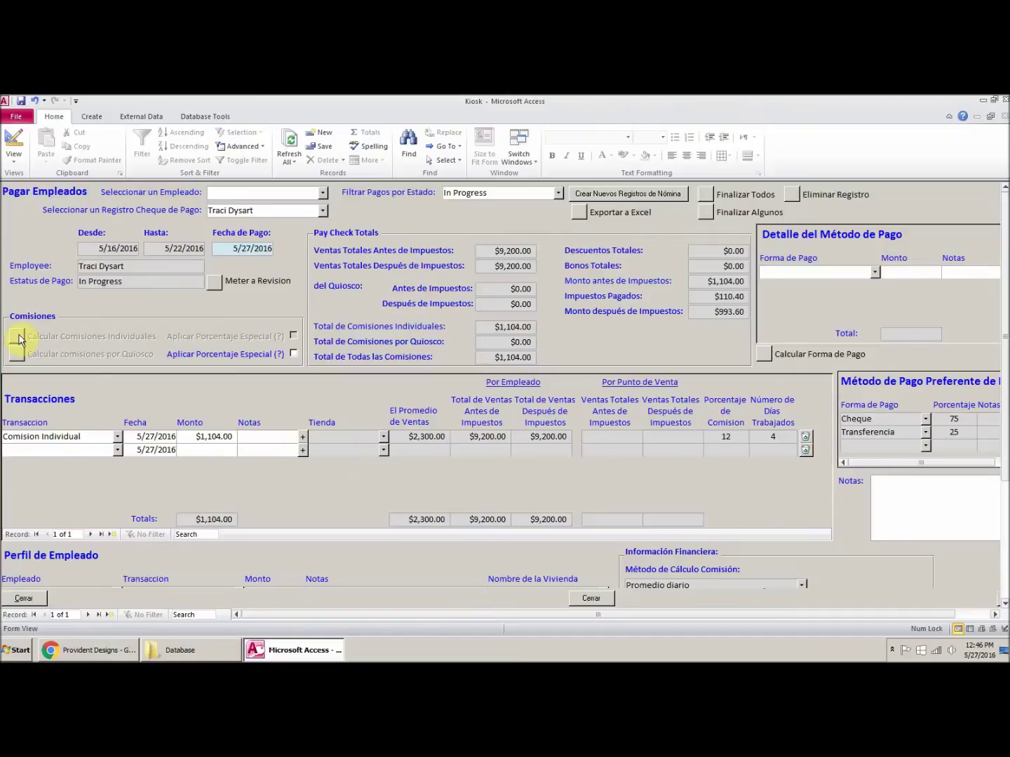
left_click_drag(714, 437, 780, 437)
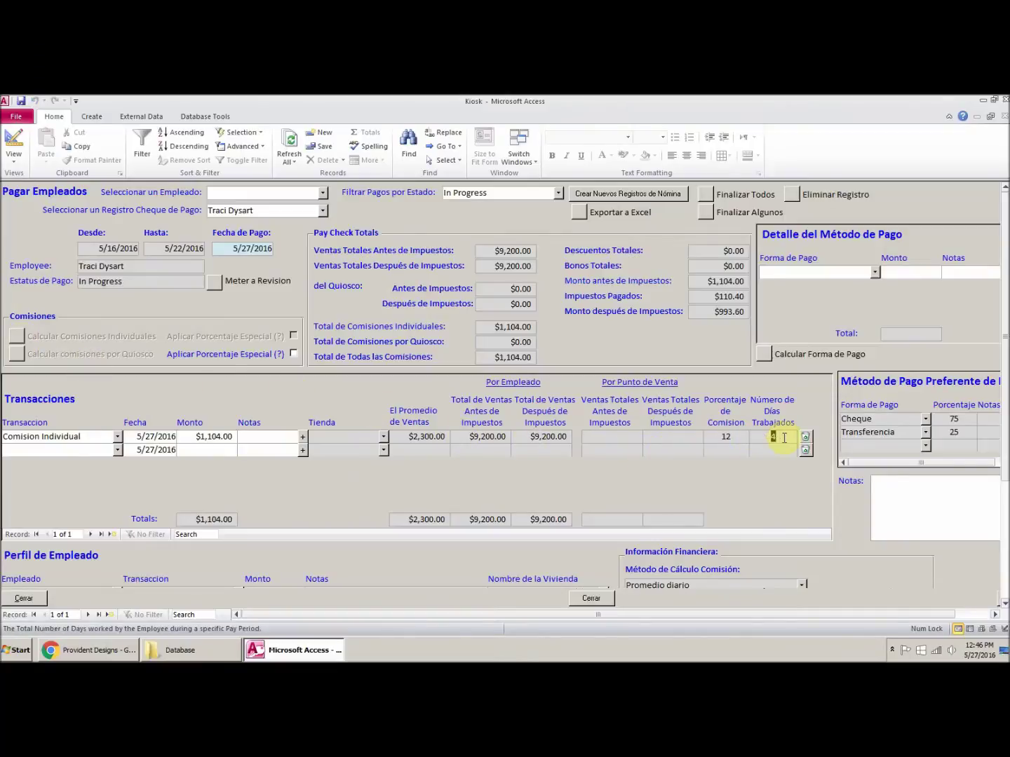
left_click_drag(463, 435, 514, 436)
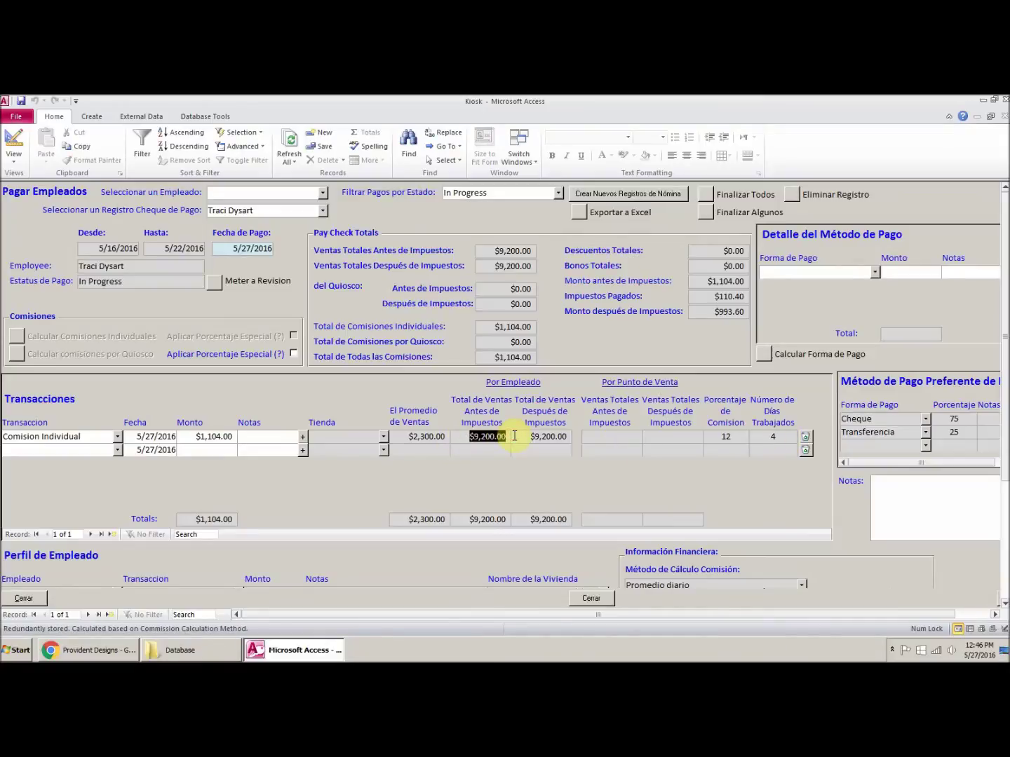
left_click_drag(191, 437, 233, 437)
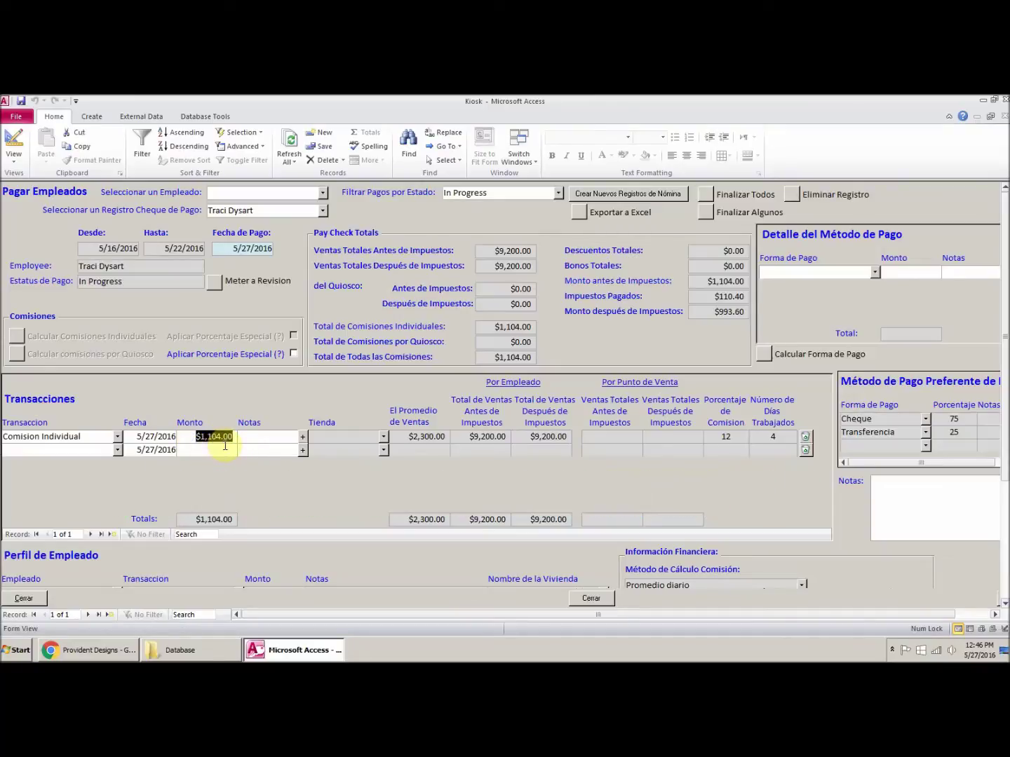
Step: Add a $500.00 Renta deduction, then split the $543.60 net pay between Cheque and Transferencia
left_click(116, 449)
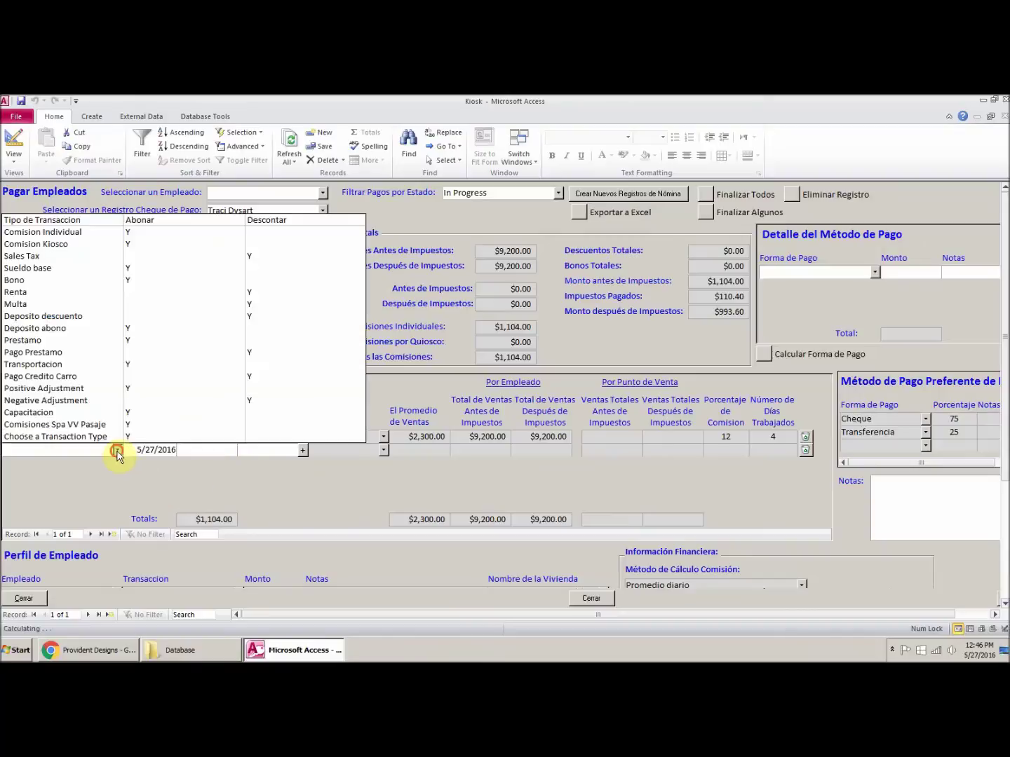
left_click(90, 292)
left_click(214, 450)
type("500")
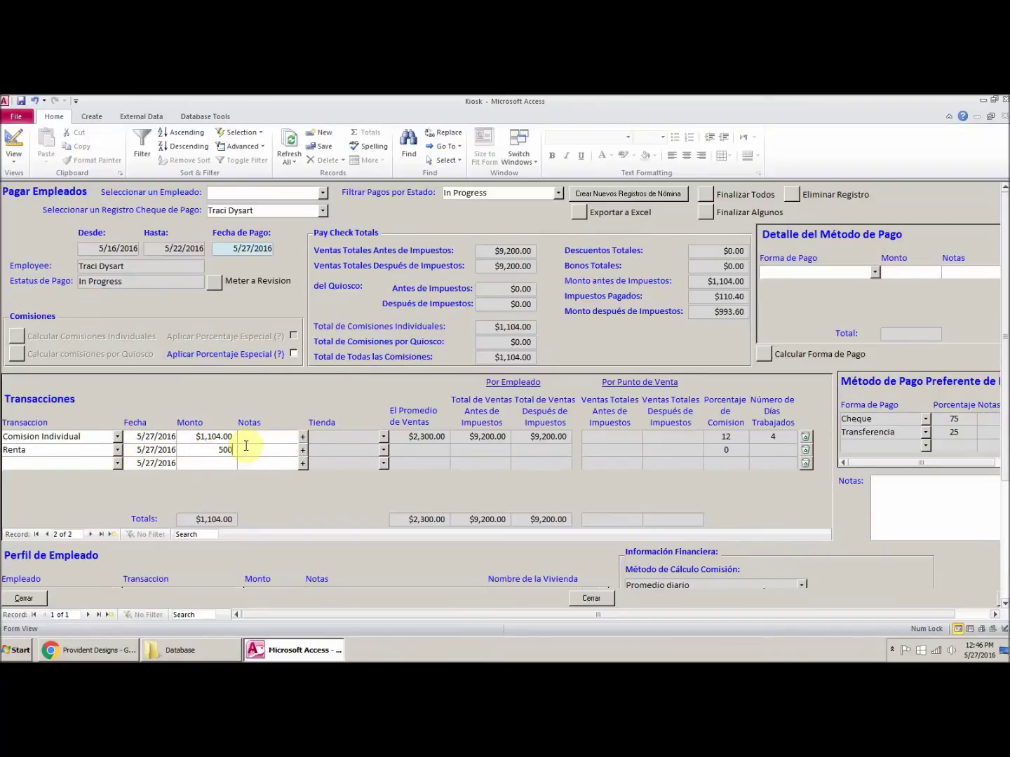
left_click(258, 436)
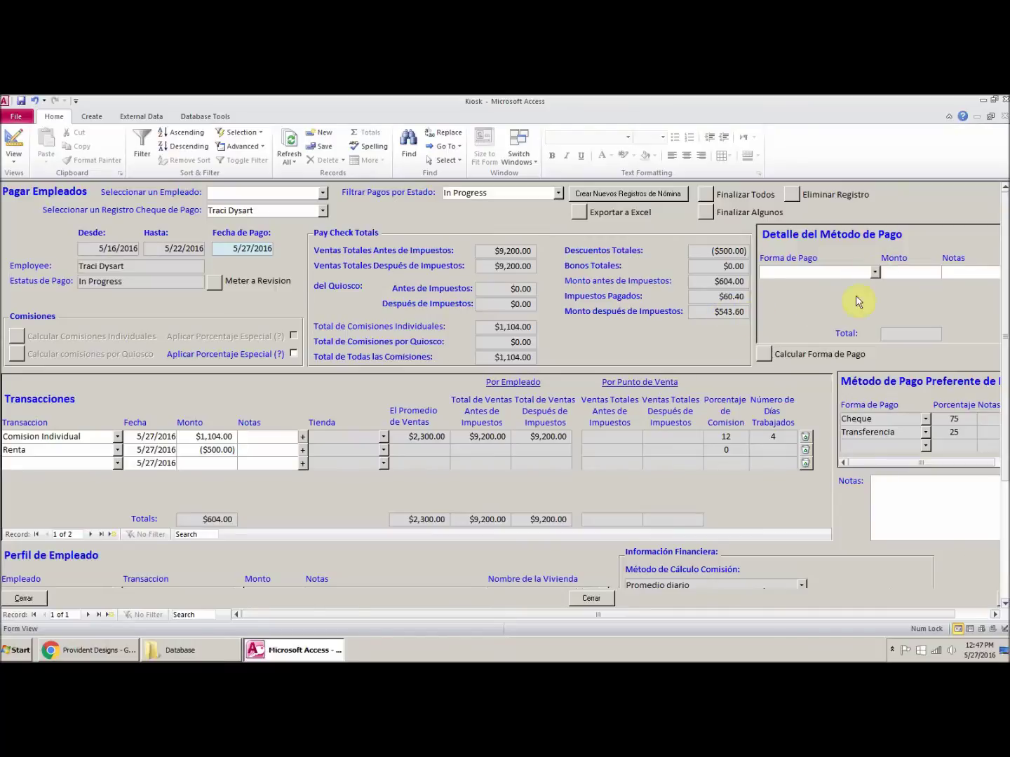
left_click(764, 355)
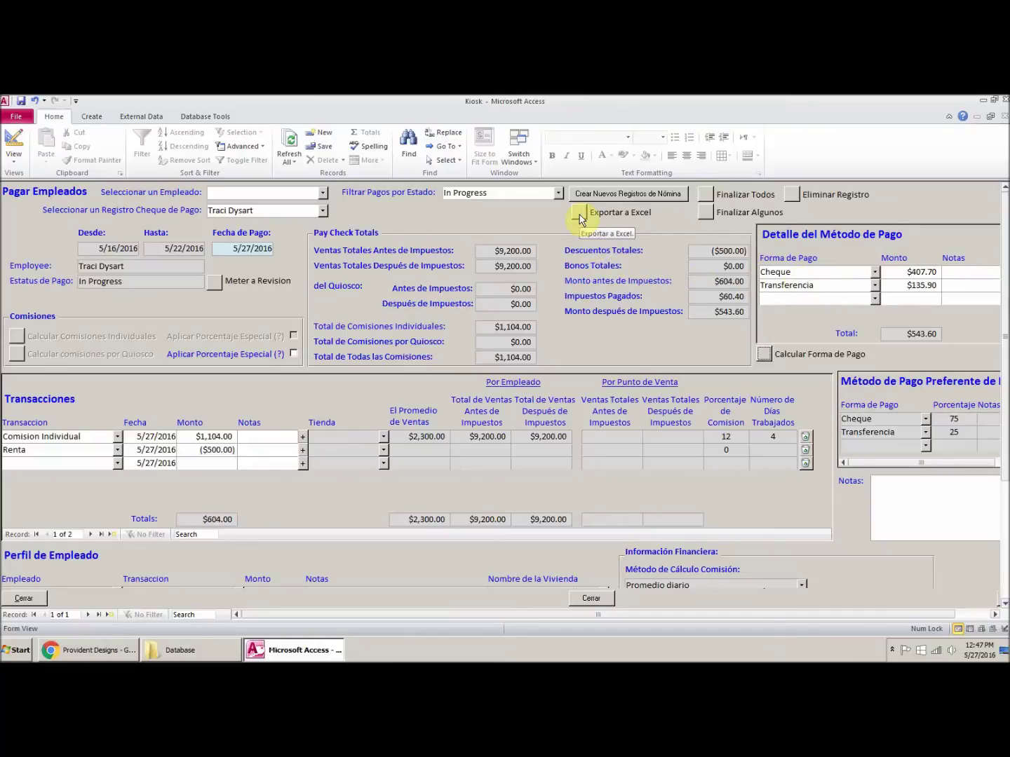
Step: Export the payments report to Excel for the pay day 5/27/2016
left_click(578, 214)
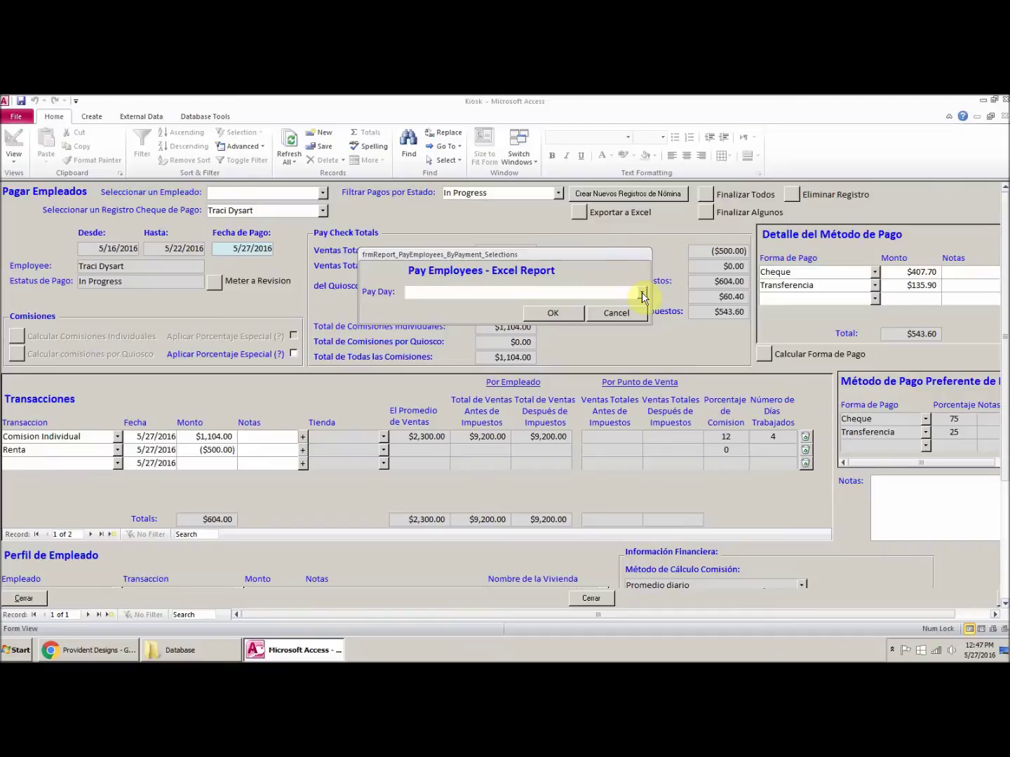
left_click(642, 292)
scroll(607, 431, "down", 8)
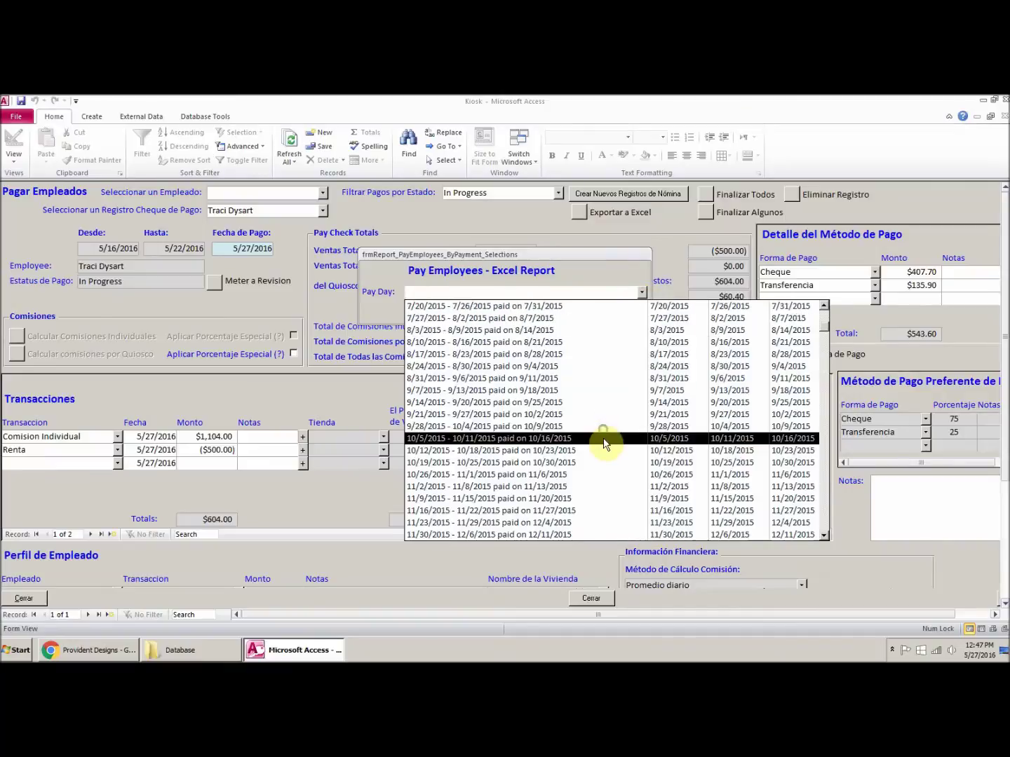
scroll(603, 442, "down", 5)
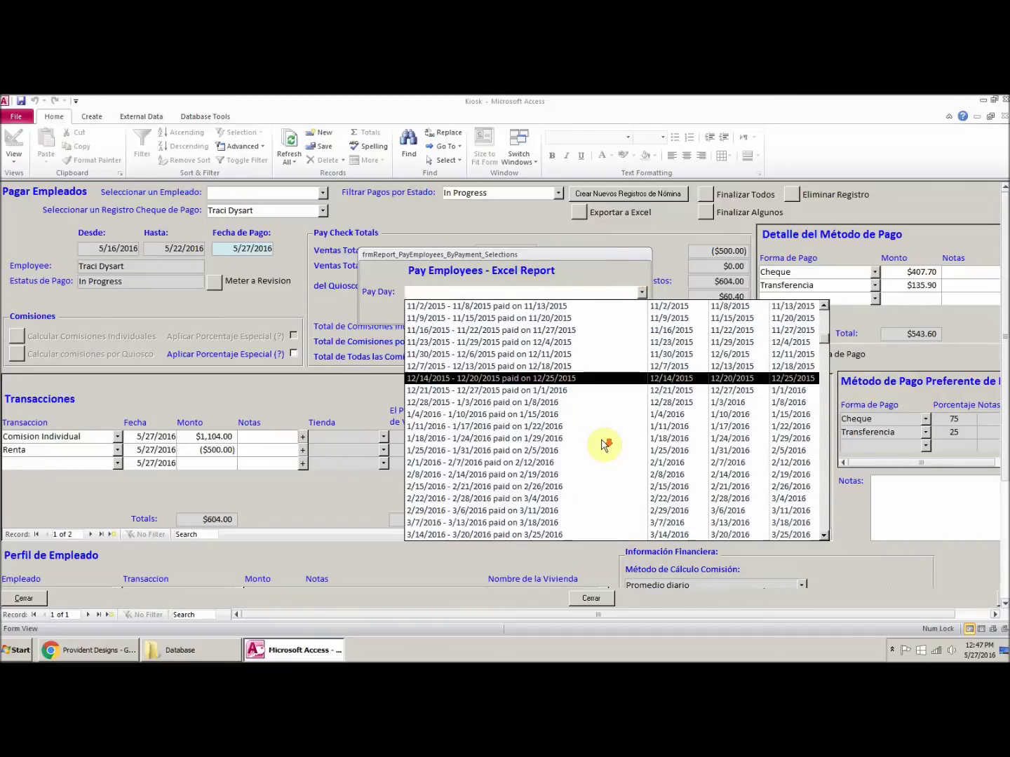
scroll(603, 444, "down", 1)
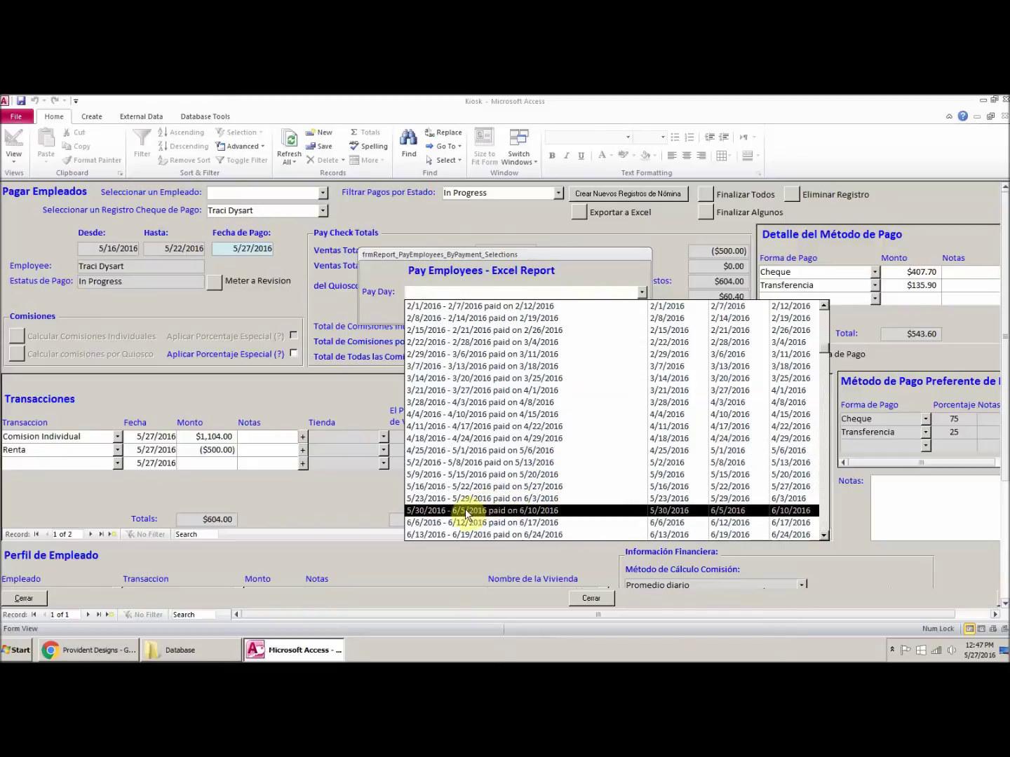
left_click(485, 488)
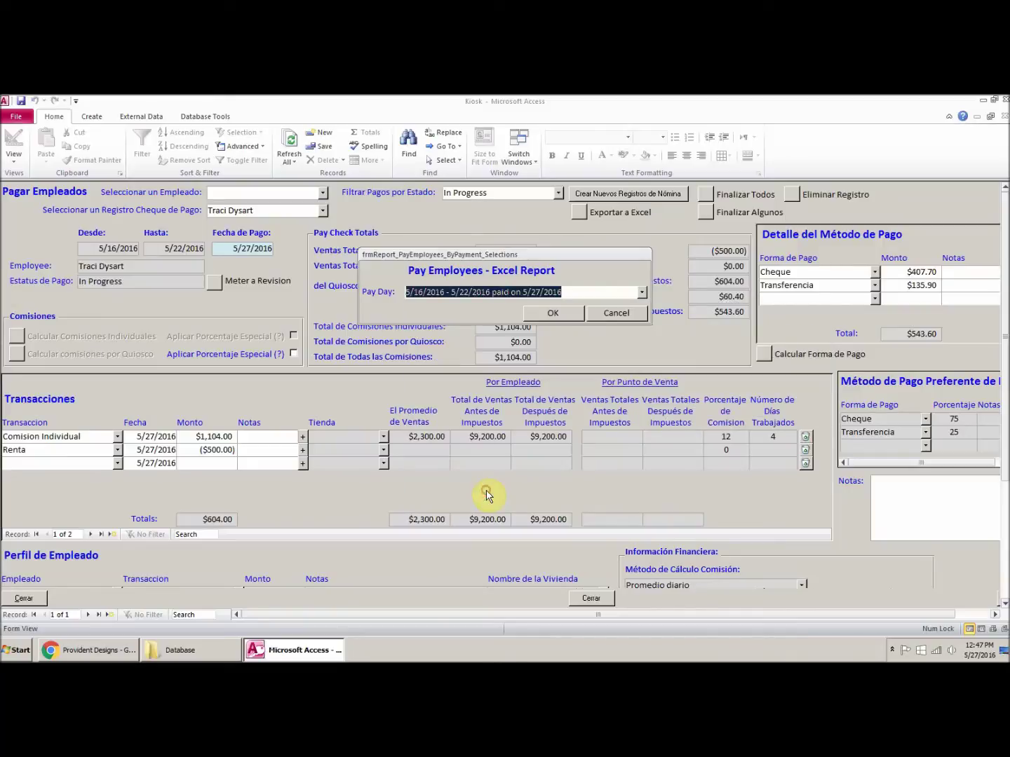
left_click(558, 314)
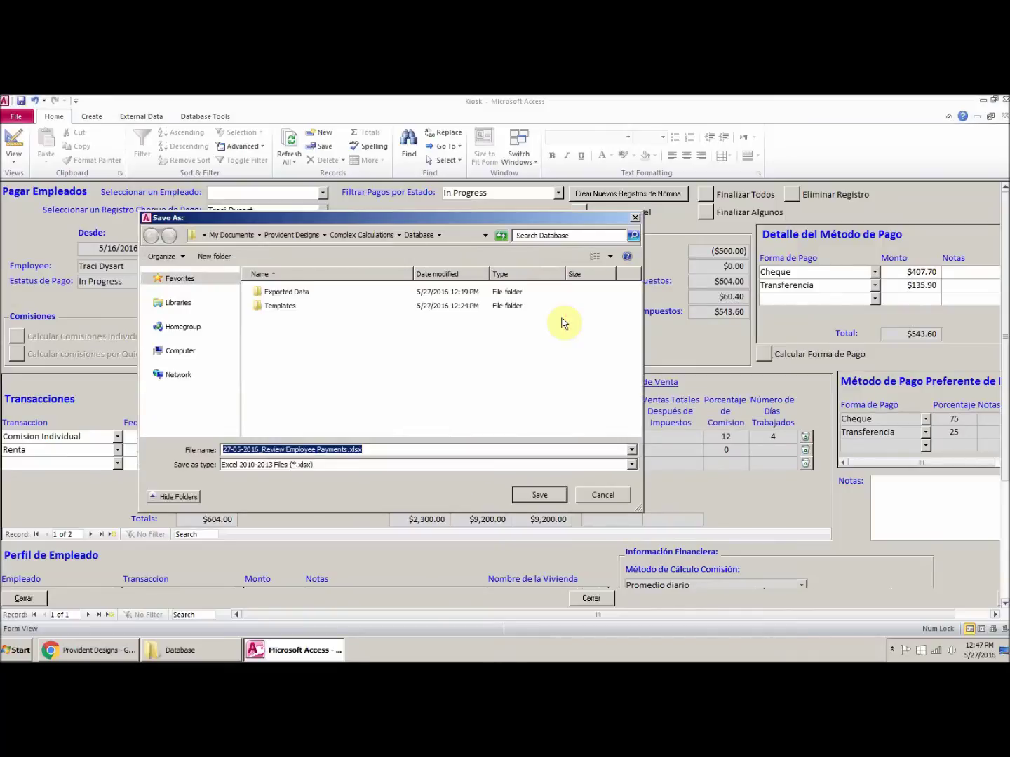
Step: Save it as 27-05-2016_Review Employee Payments.xlsx in the Exported Data folder
double_click(271, 293)
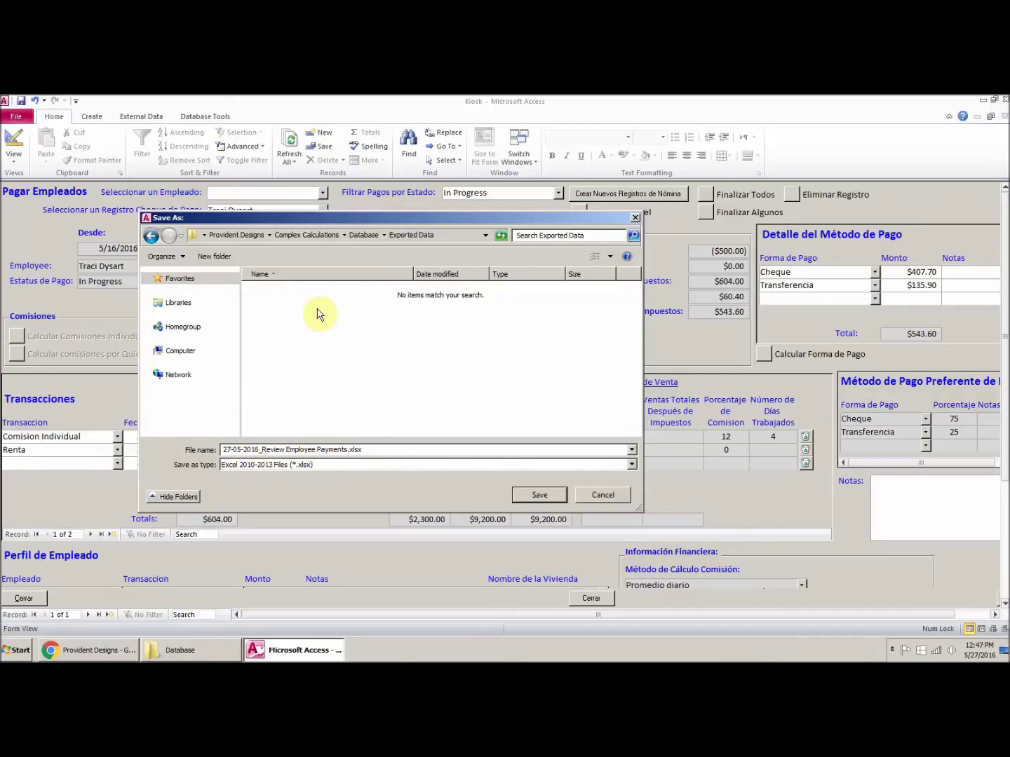
left_click(540, 495)
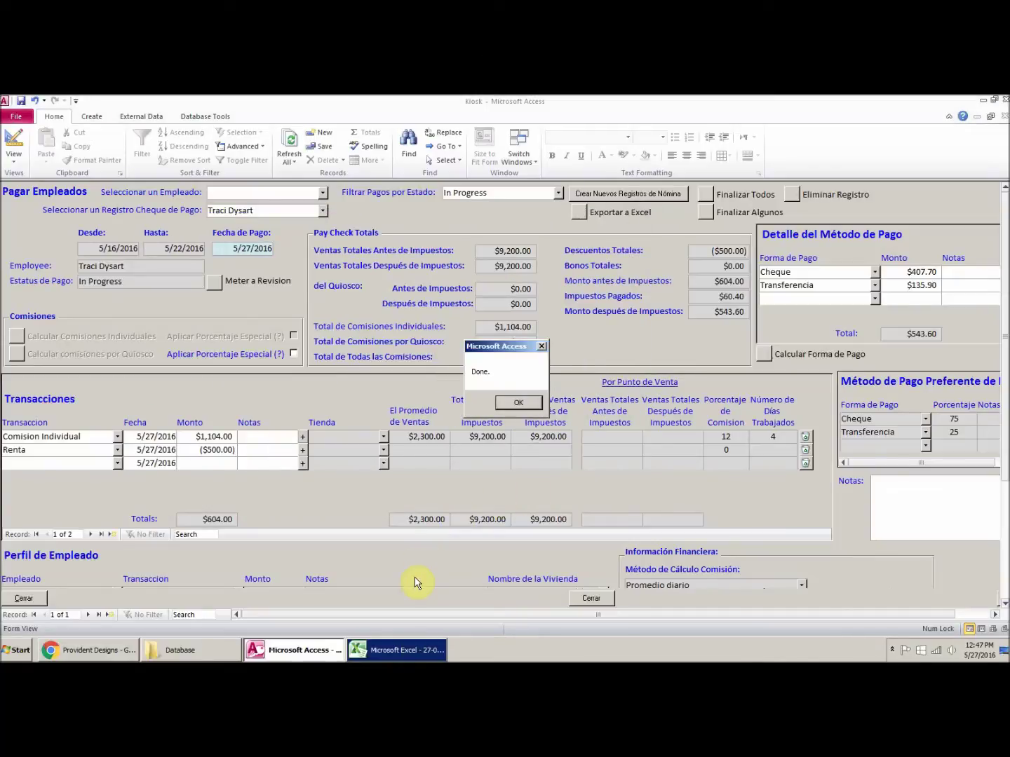
left_click(521, 404)
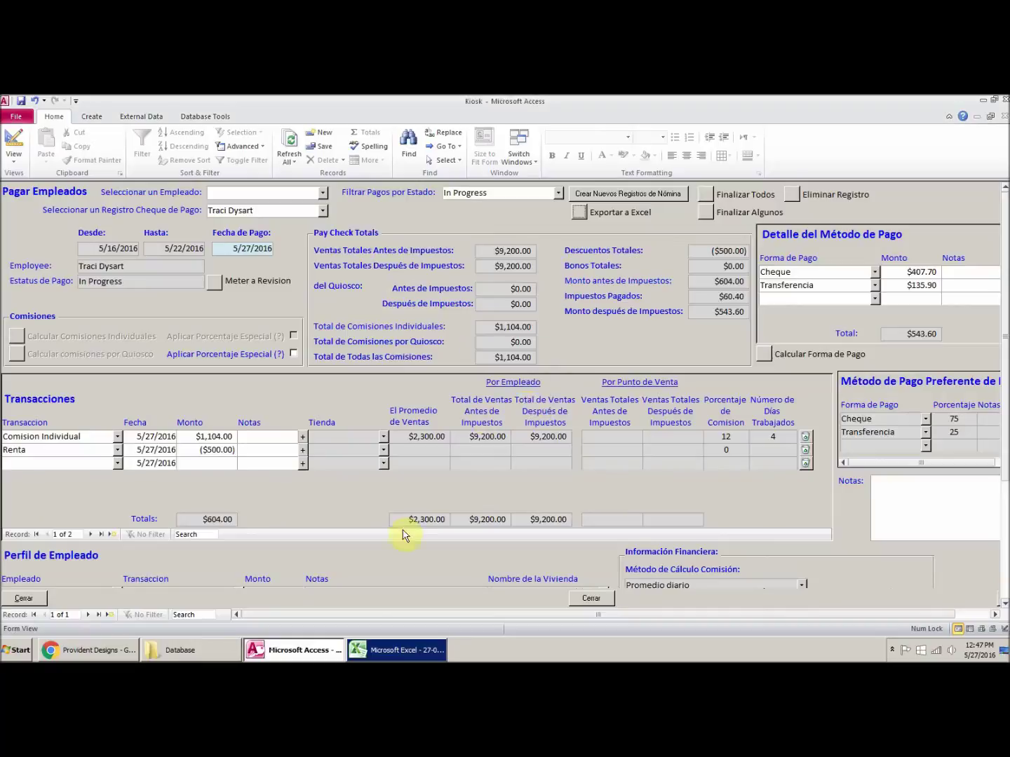
left_click(386, 650)
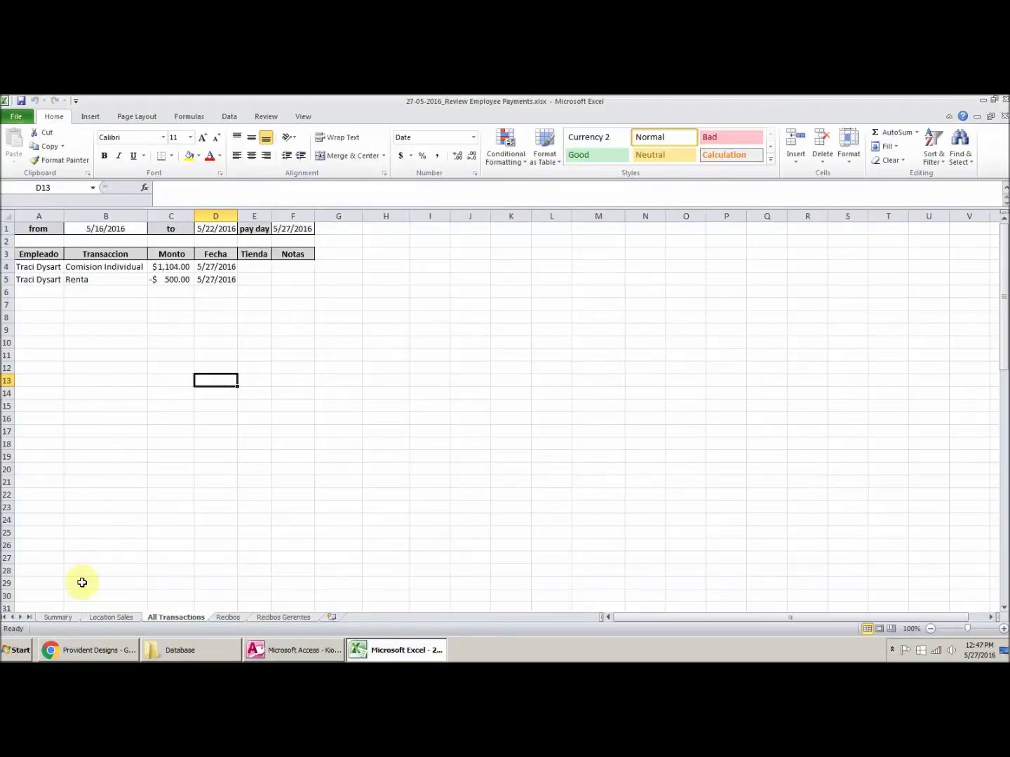
Step: Review the Summary values (12%, 9,200.00, -500.00), then the Location Sales and All Transactions sheets
left_click(60, 617)
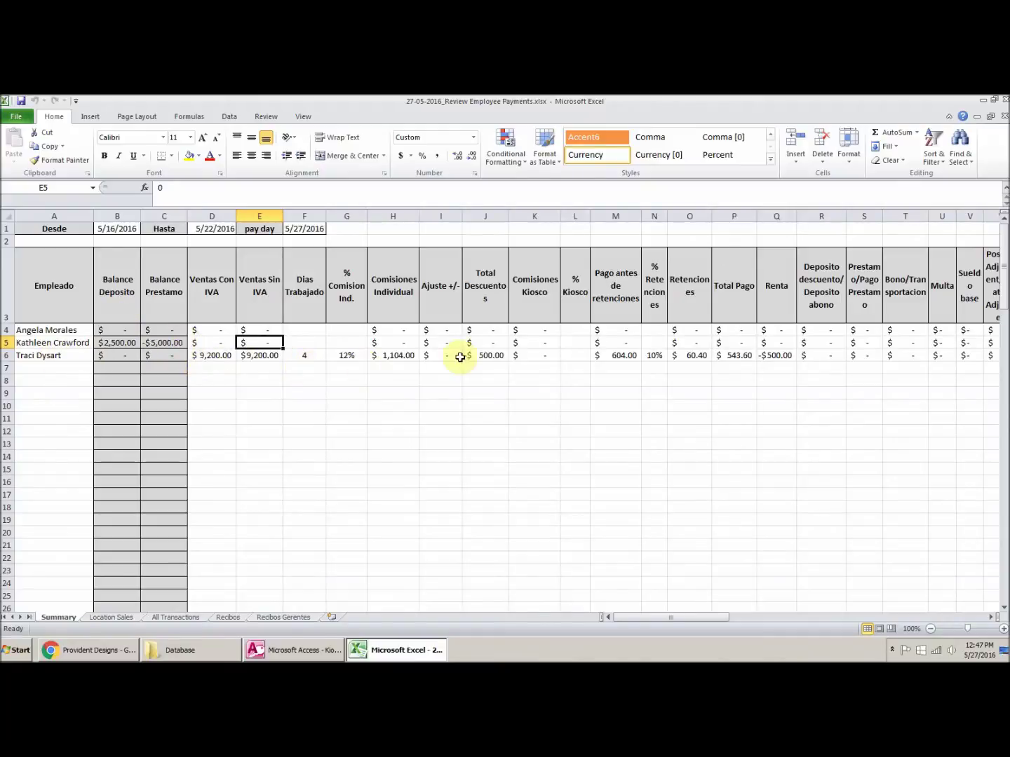
left_click(345, 356)
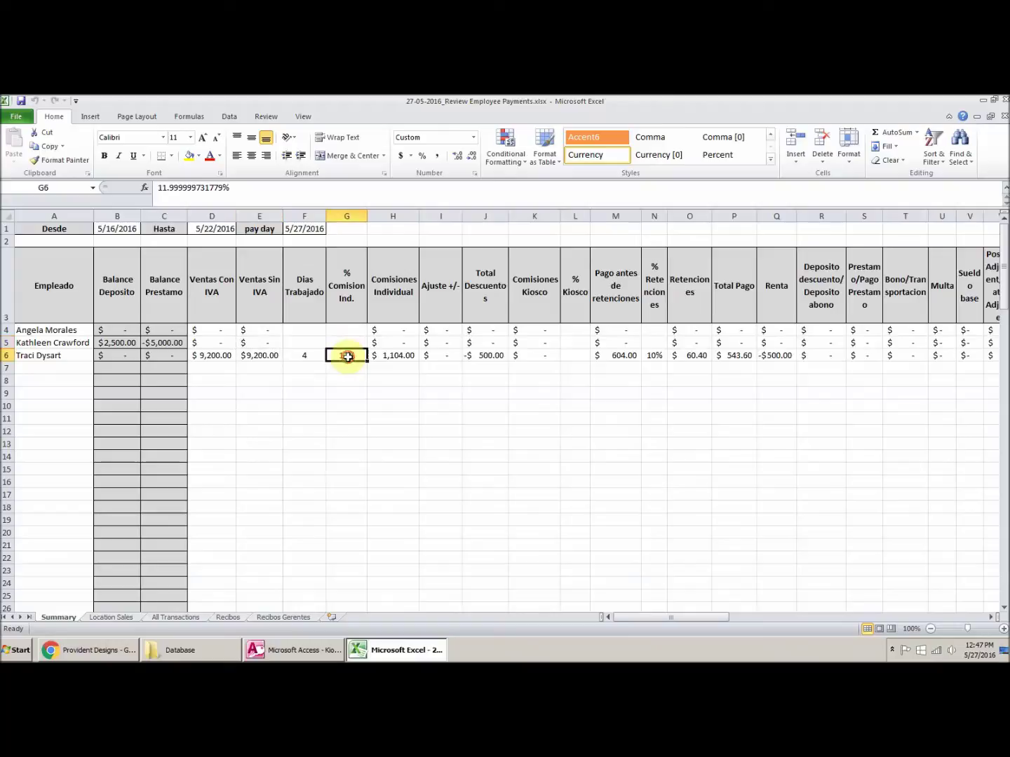
left_click(214, 356)
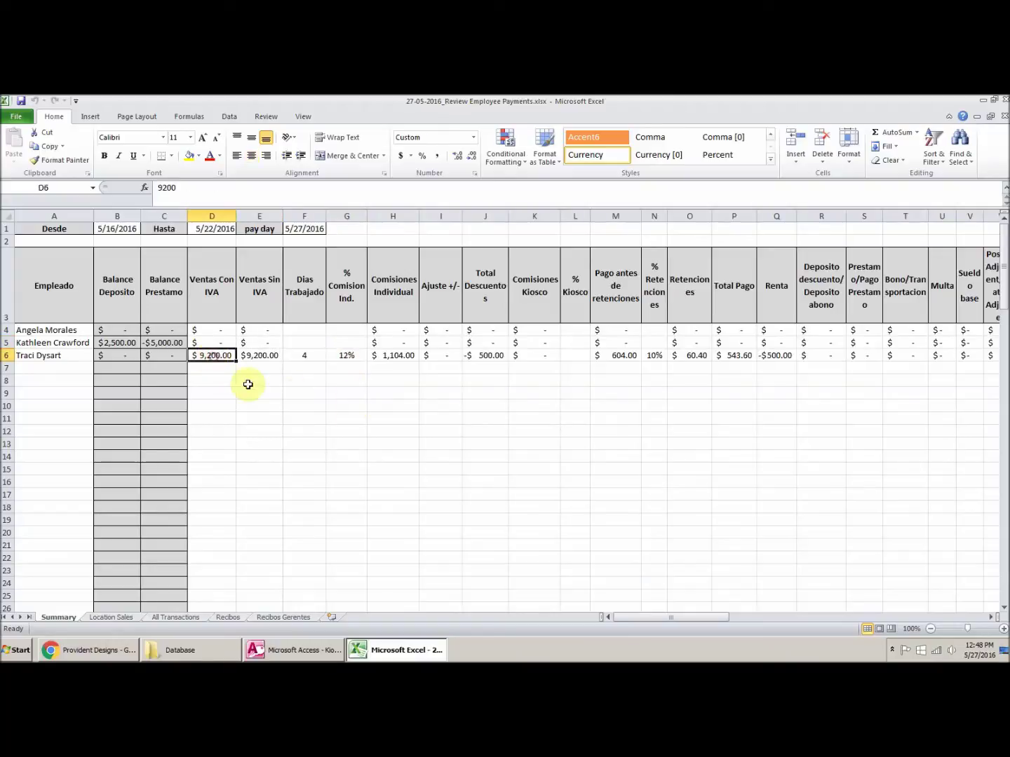
left_click(491, 358)
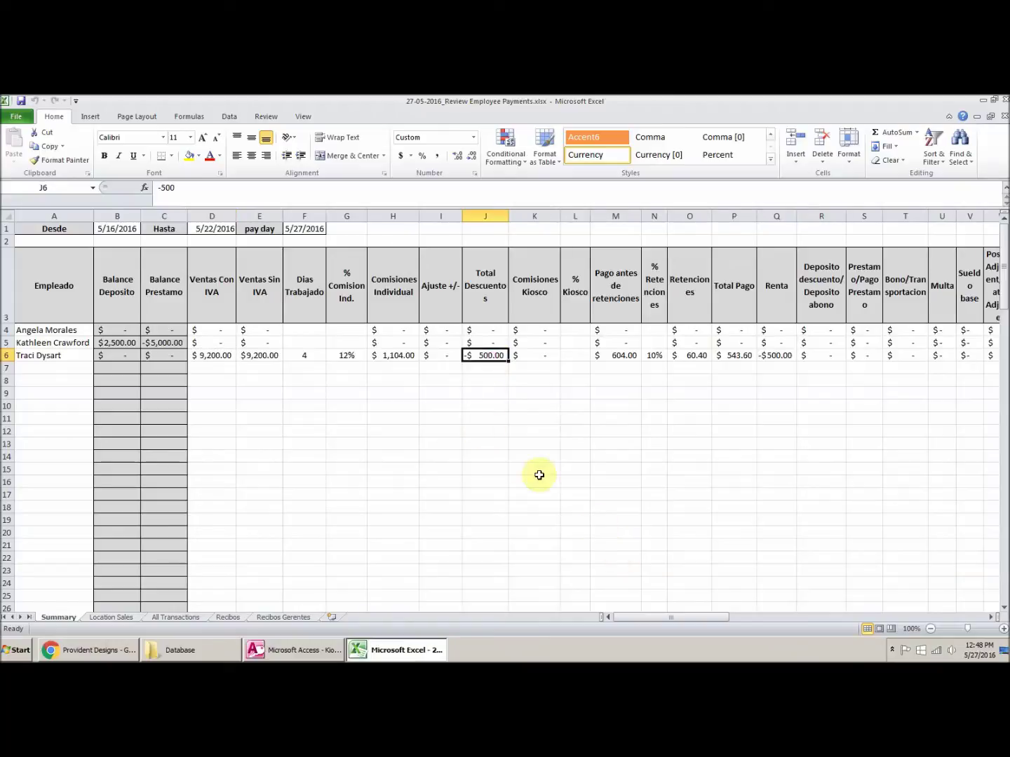
left_click(116, 618)
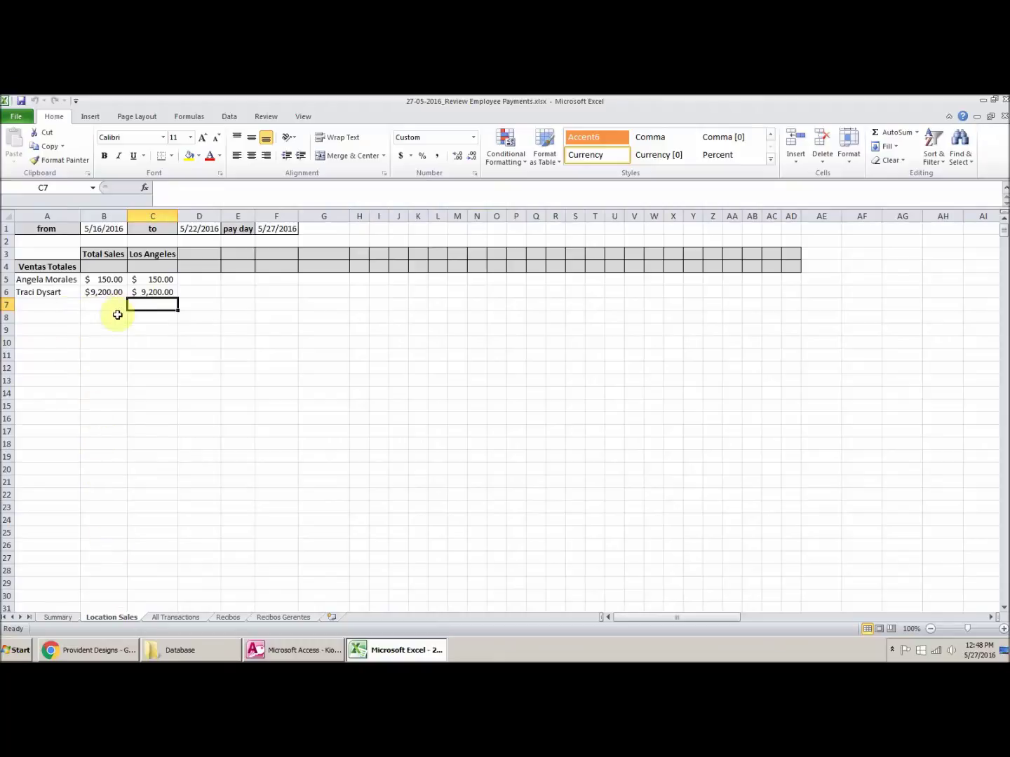
left_click(184, 618)
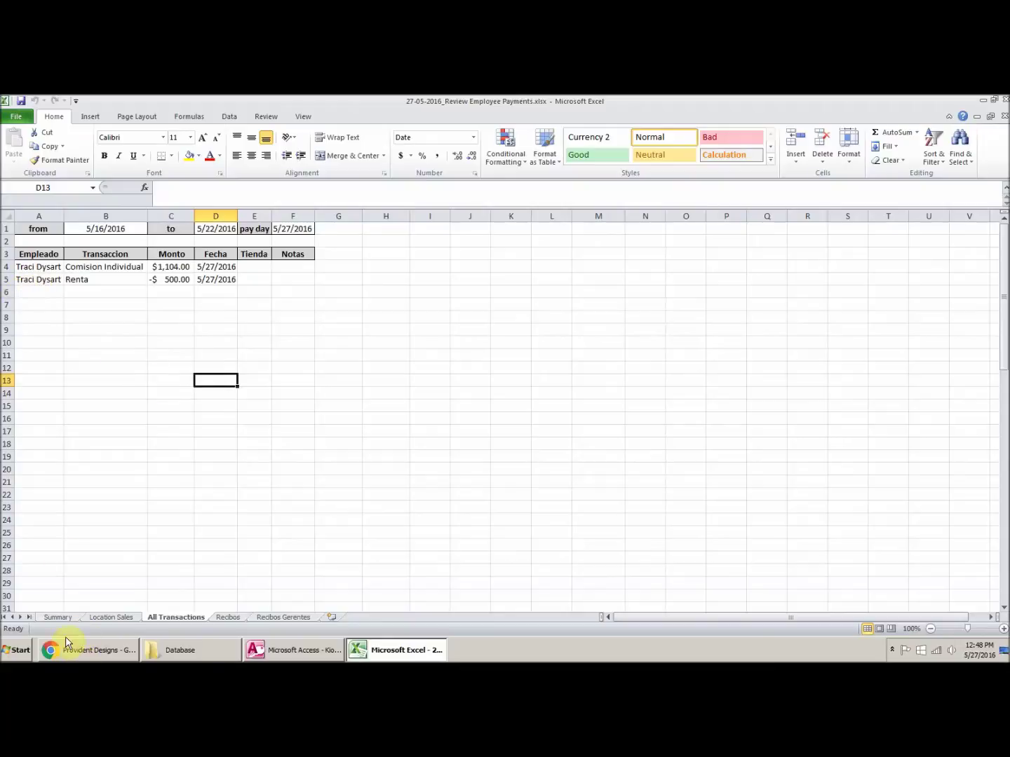
left_click(59, 616)
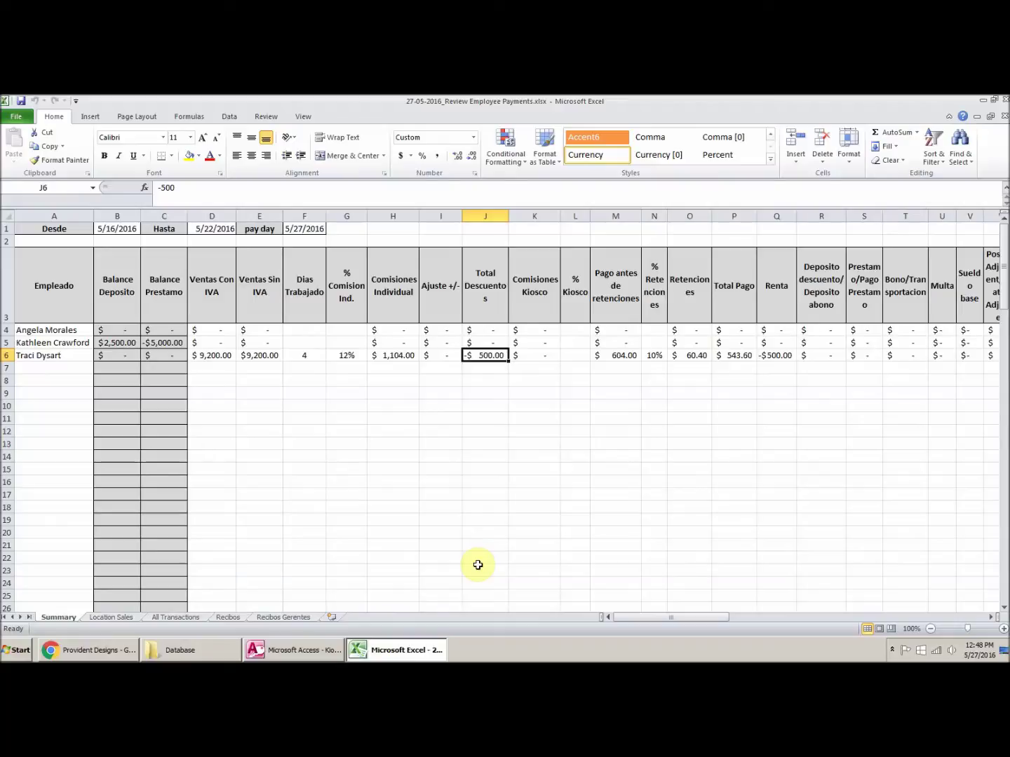
Step: Select the Summary report block from column E to Q, check the far columns, and close the workbook
left_click(897, 478)
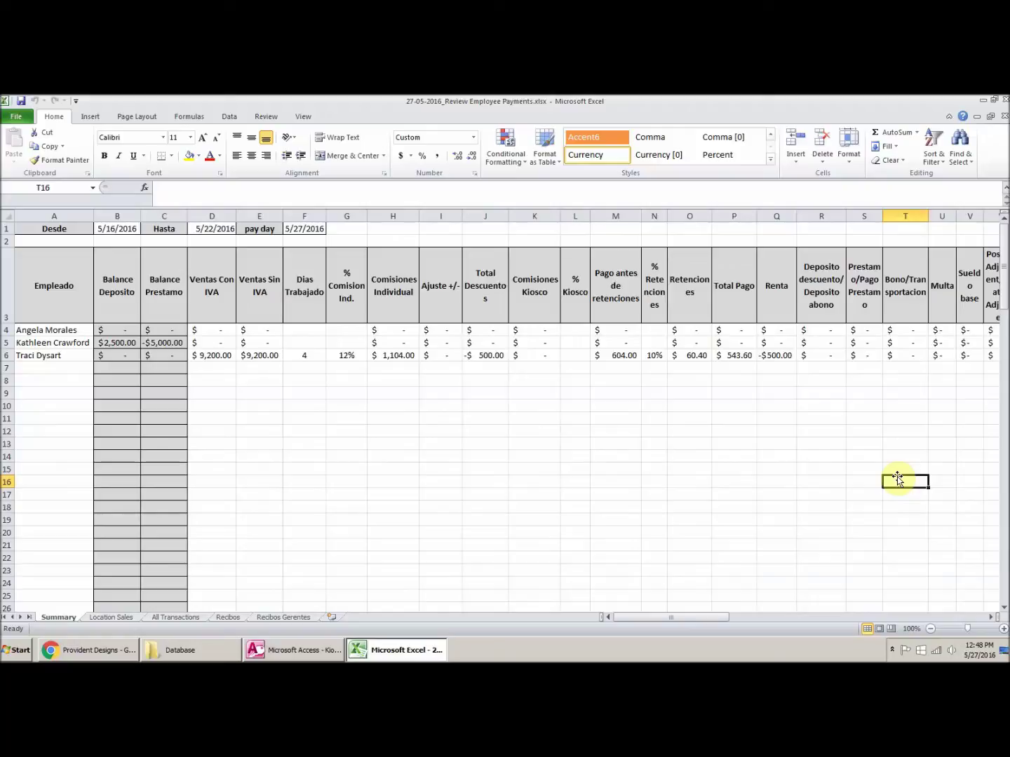
left_click_drag(263, 280, 797, 429)
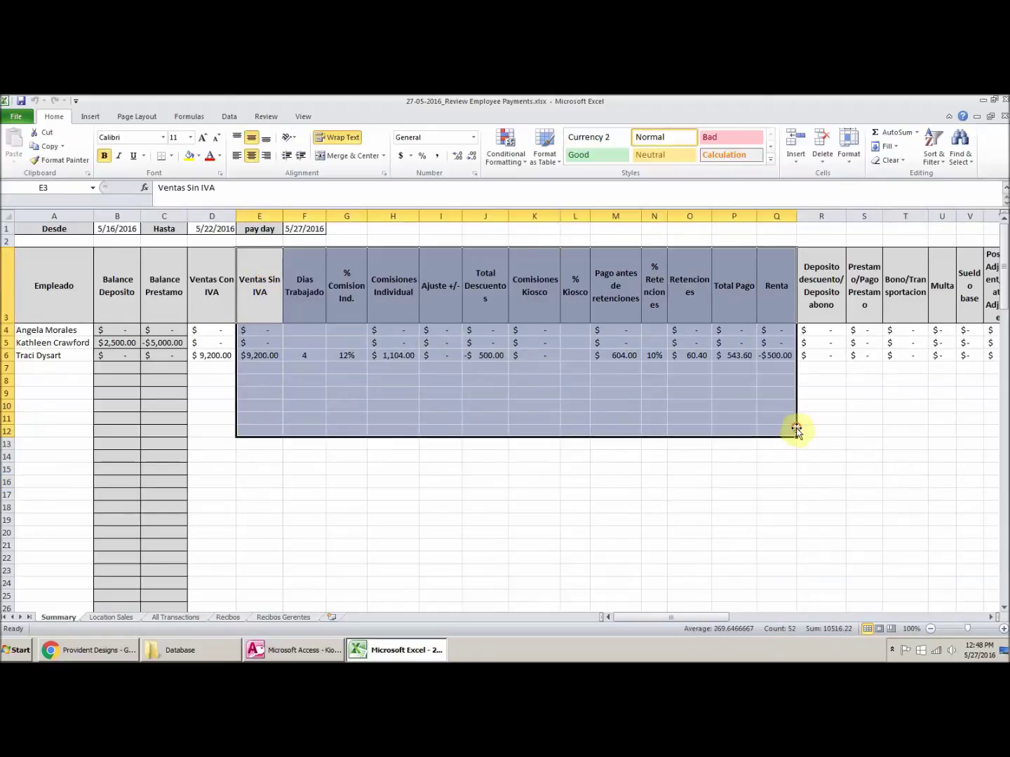
left_click(870, 465)
key("Right")
key("Right")
key("Right")
key("Right")
key("Right")
key("Right")
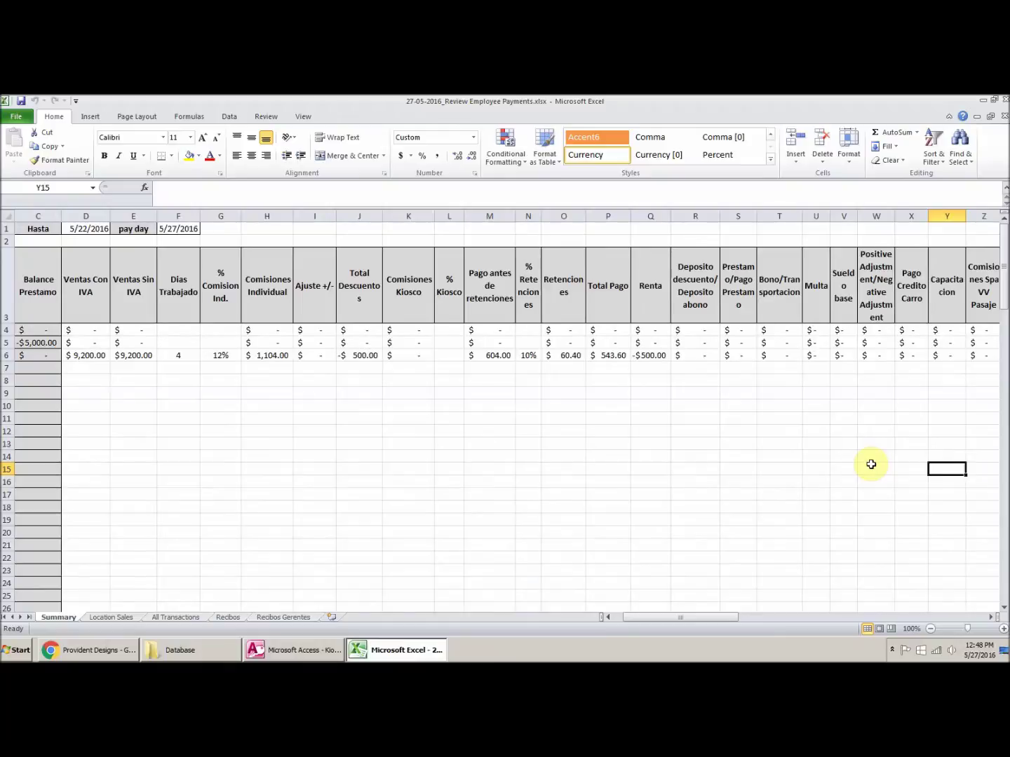
key("Right")
key("Right")
key("Right")
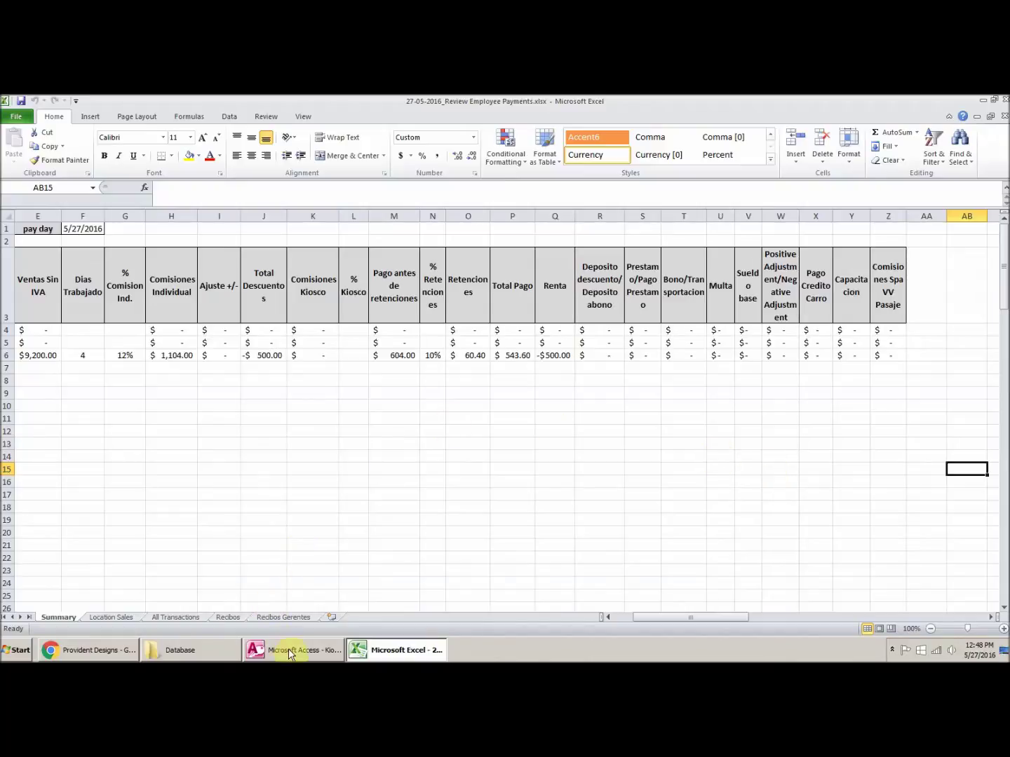
left_click(1005, 100)
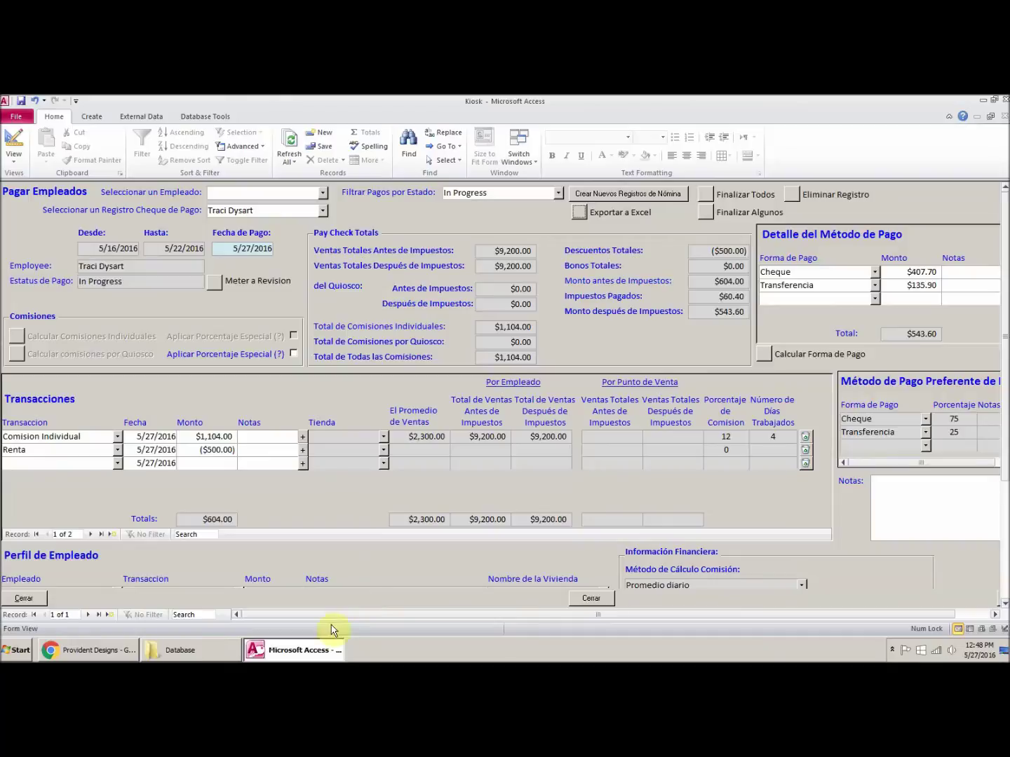
Step: Close the pay form and open the Transaction Types customisation list, checking the Bono and Renta entries
left_click(591, 597)
left_click(542, 301)
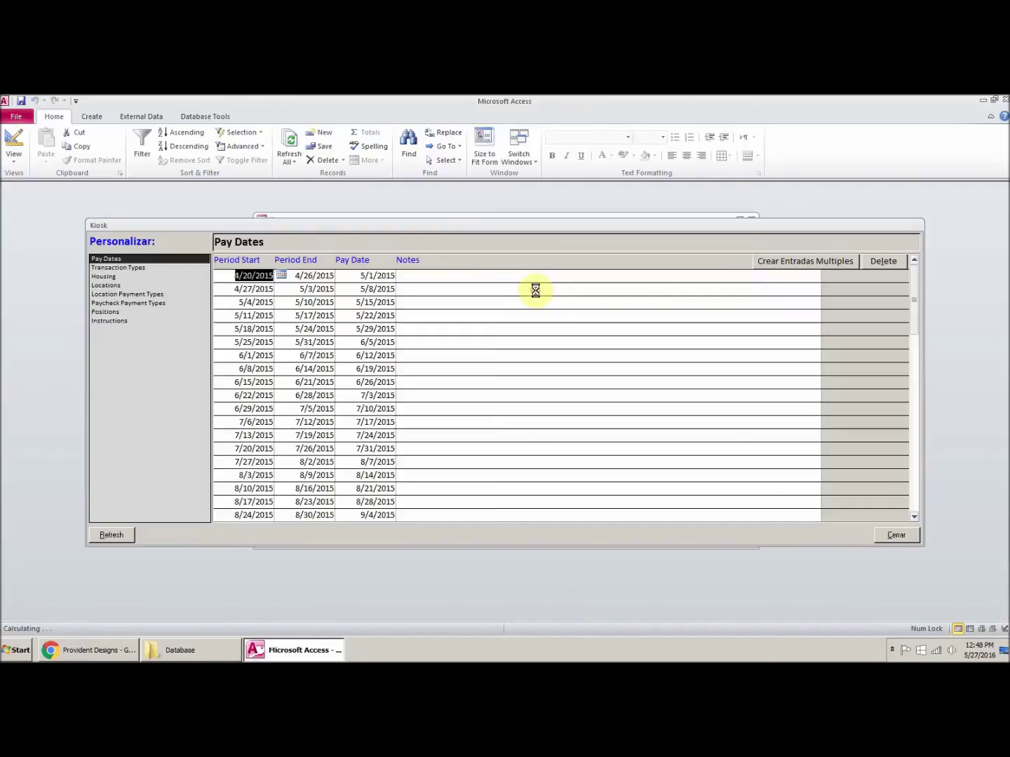
left_click(112, 271)
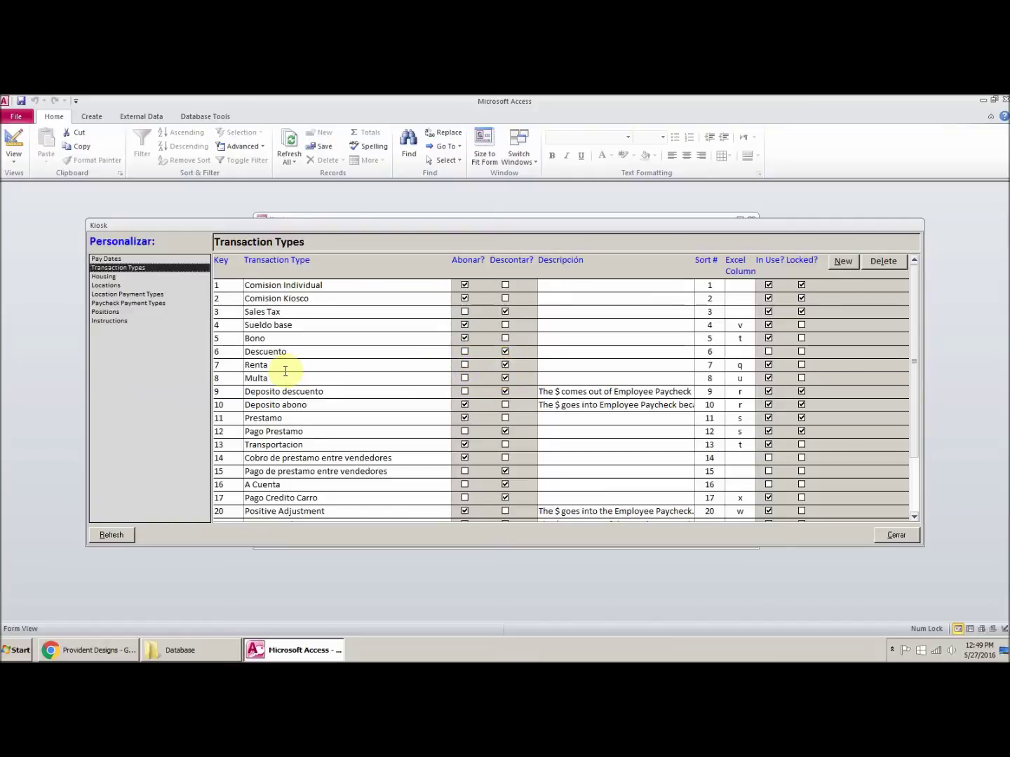
double_click(255, 340)
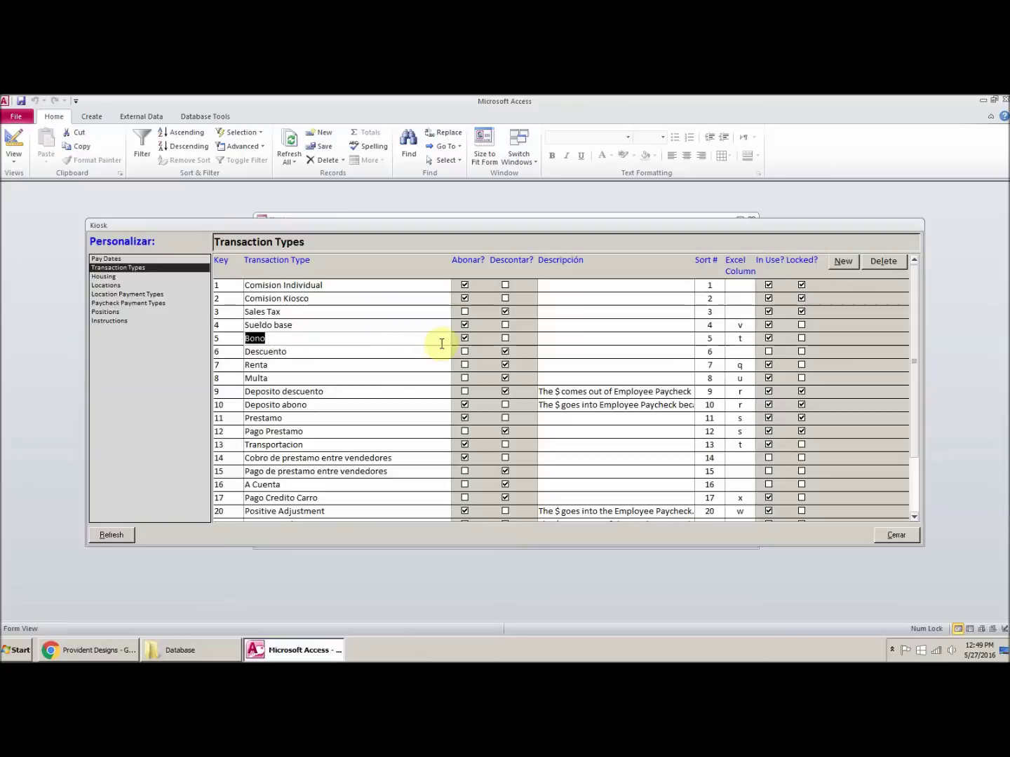
double_click(277, 364)
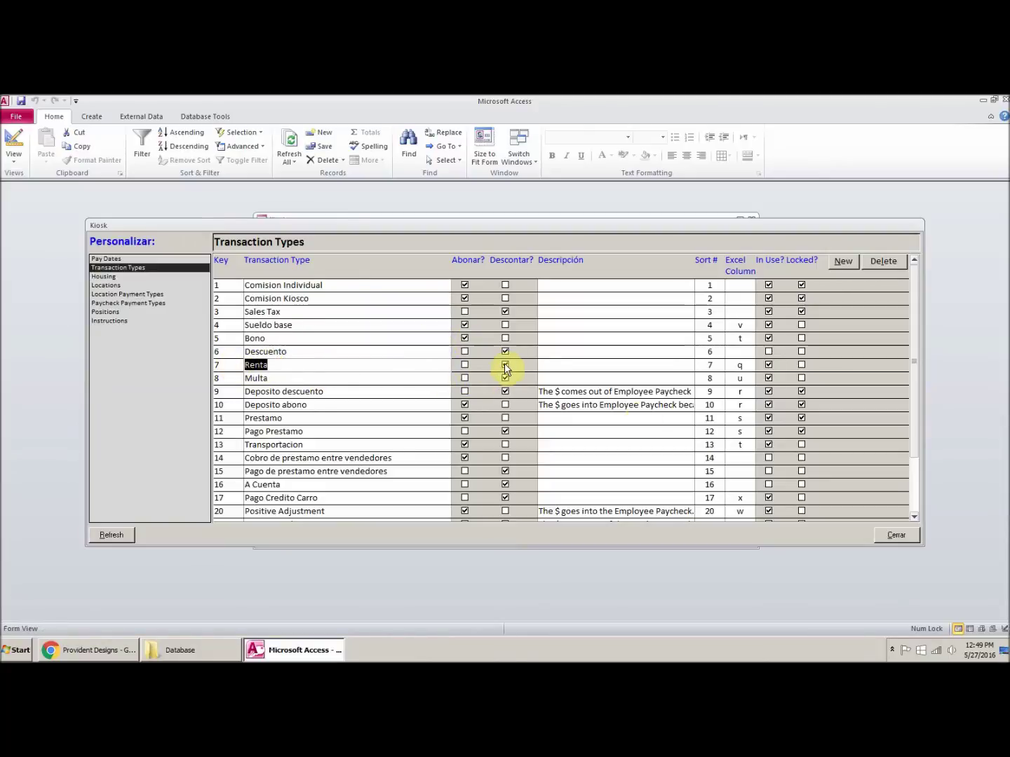
left_click(913, 516)
left_click(914, 517)
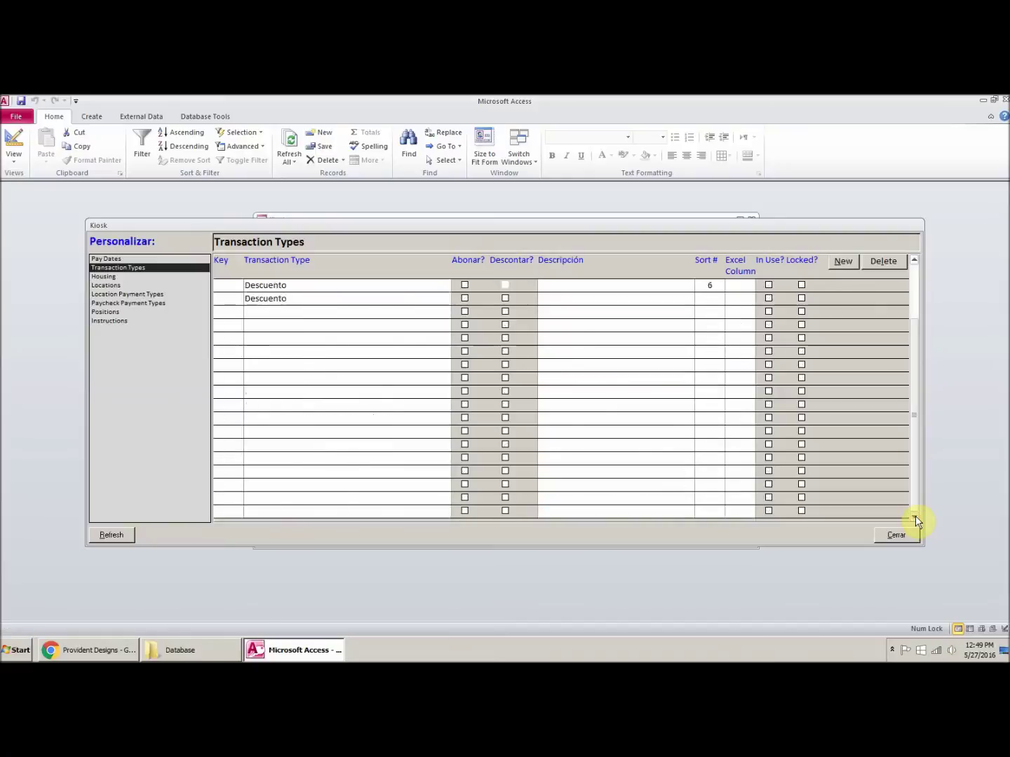
Step: Add Traci Type as an Abonar type, 'Extra Money', sort 24, taking column z from Comisiones Spa VV Pasaje
left_click(386, 474)
type("Traci Type")
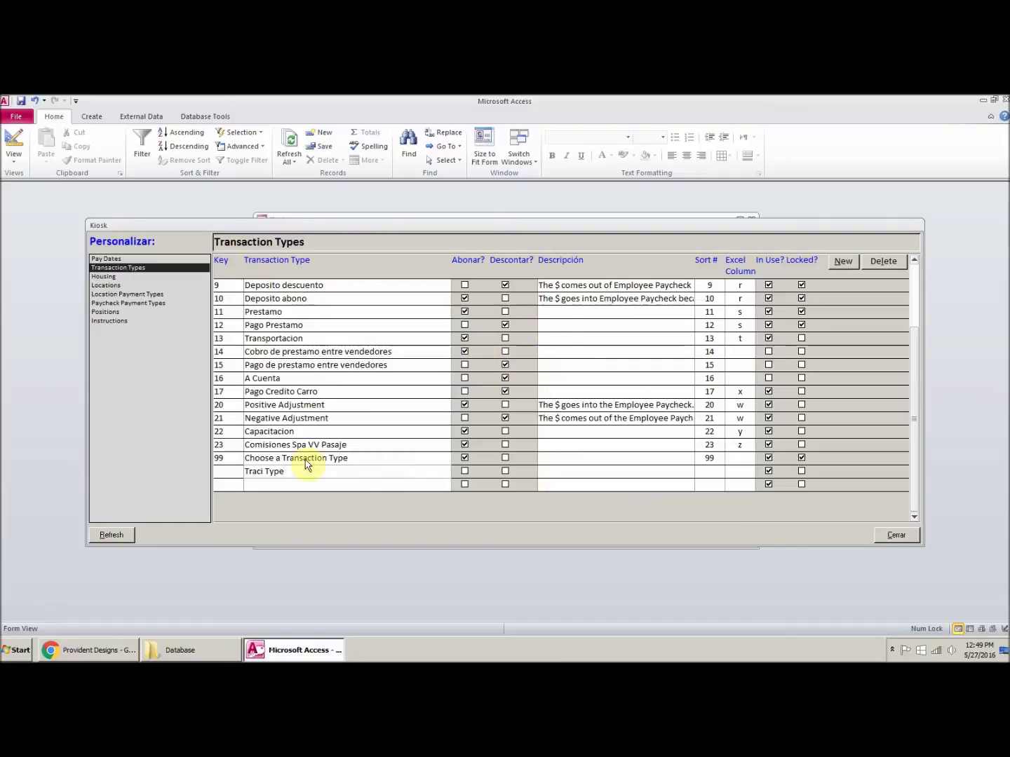
left_click(226, 471)
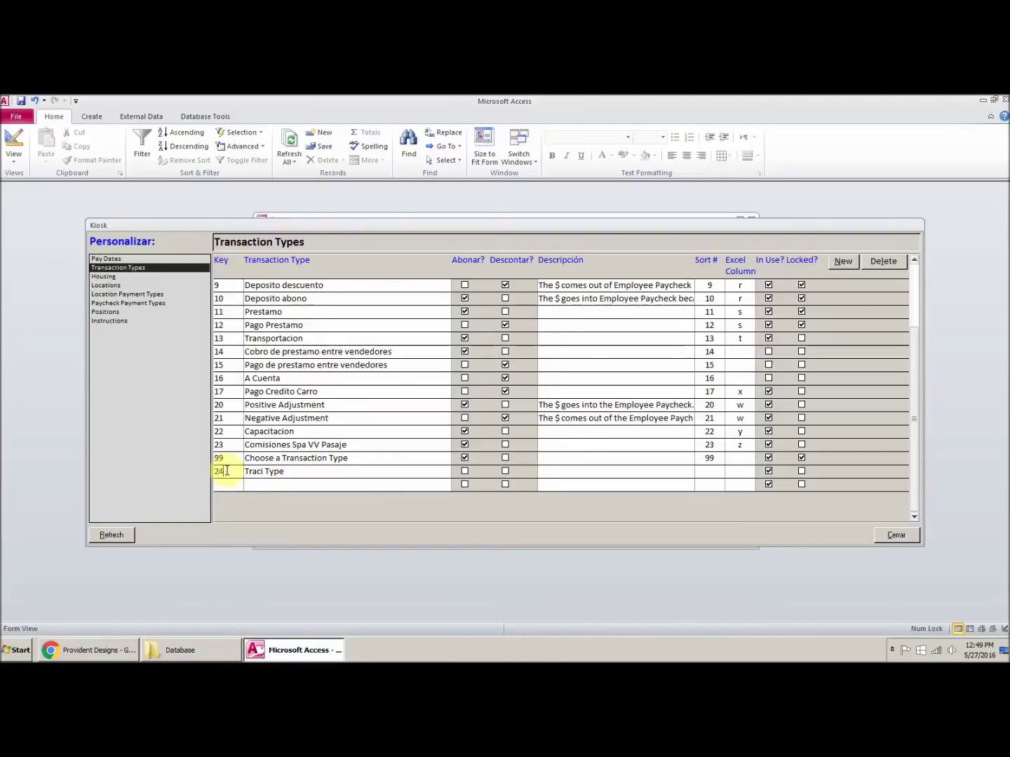
left_click(464, 470)
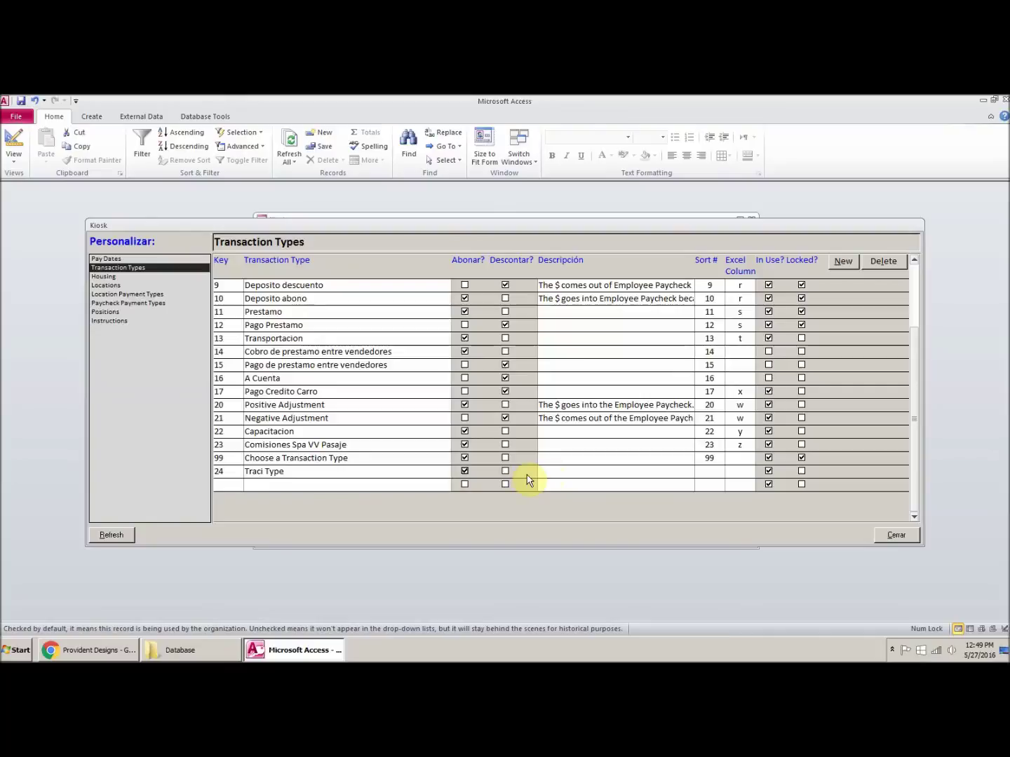
left_click(549, 469)
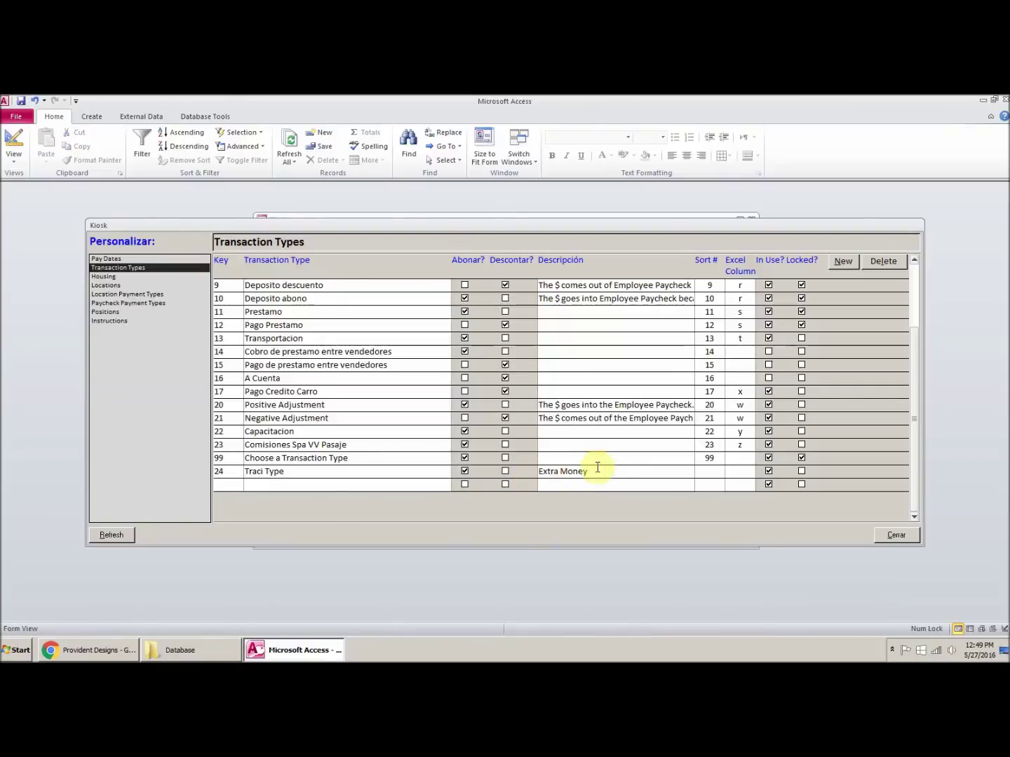
left_click(711, 471)
type("24")
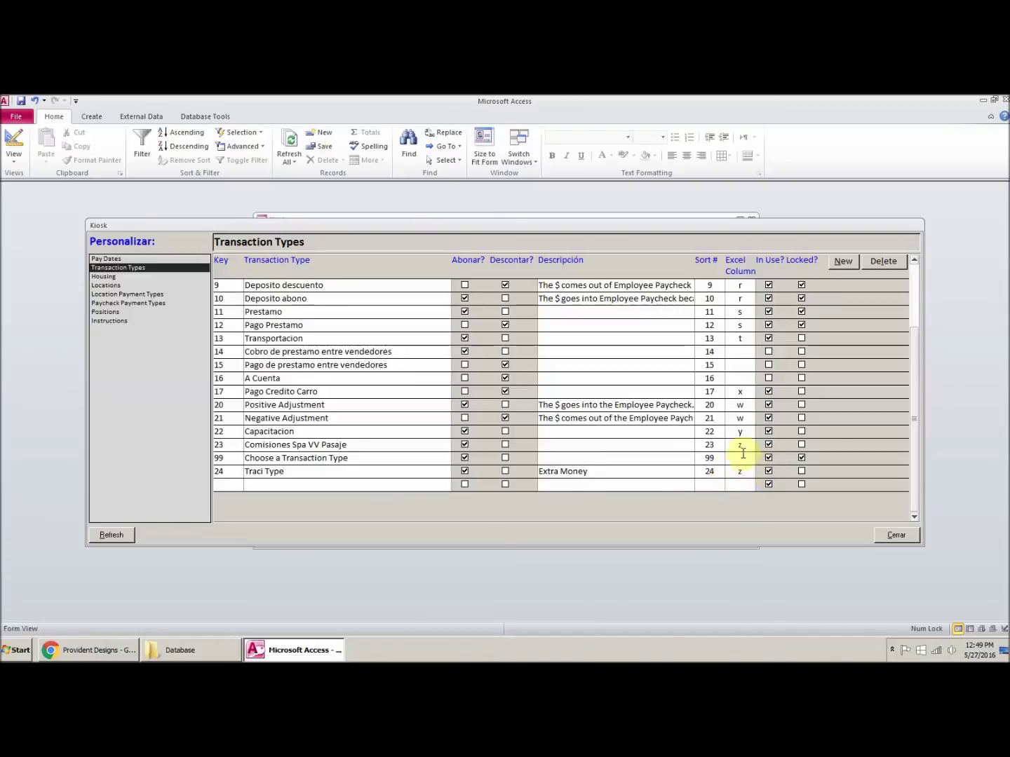
double_click(741, 446)
key("BackSpace")
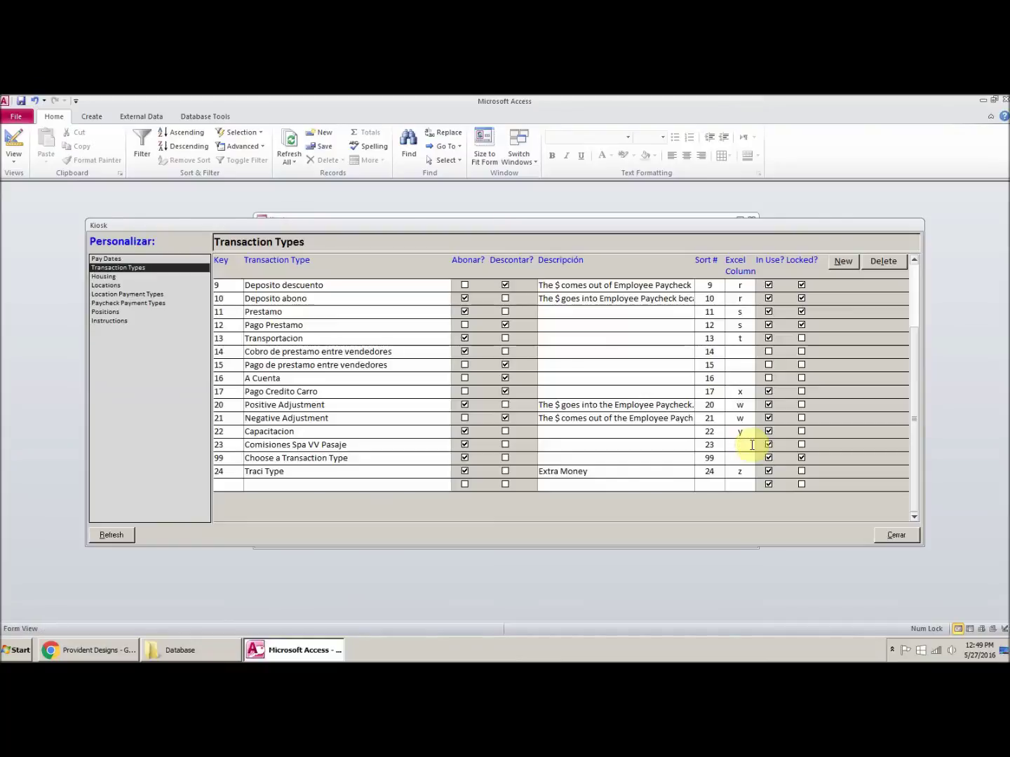
left_click(895, 537)
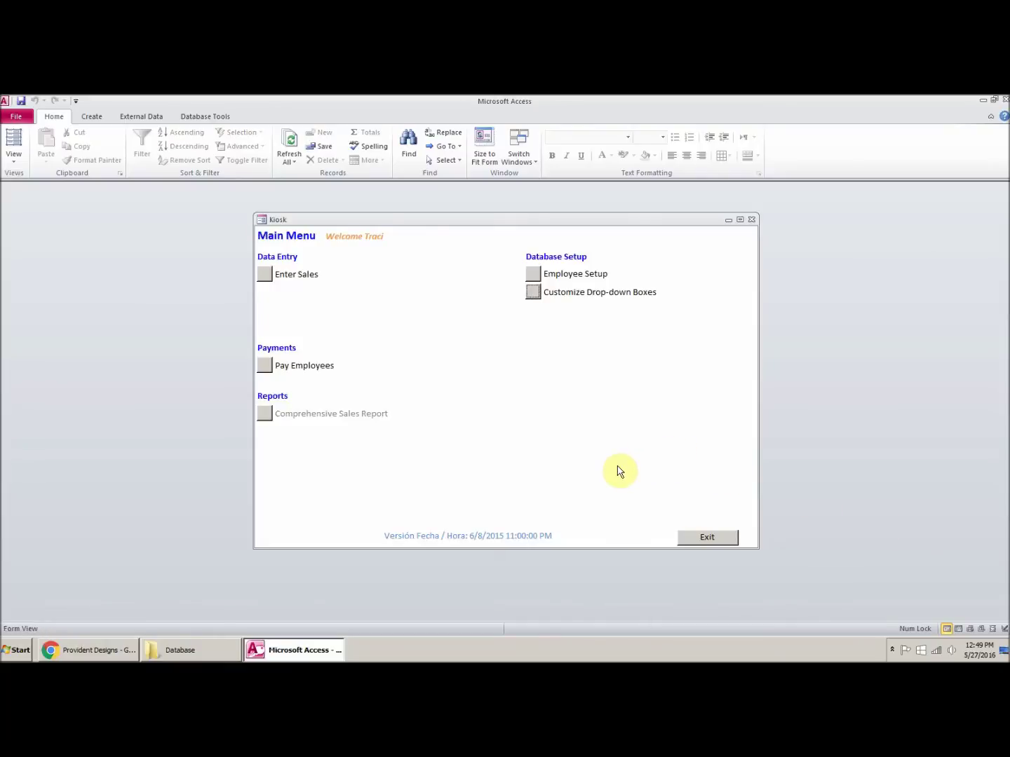
Step: Reopen the employee's 5/27/2016 paycheck in the Pagar Empleados form
left_click(264, 365)
left_click(323, 211)
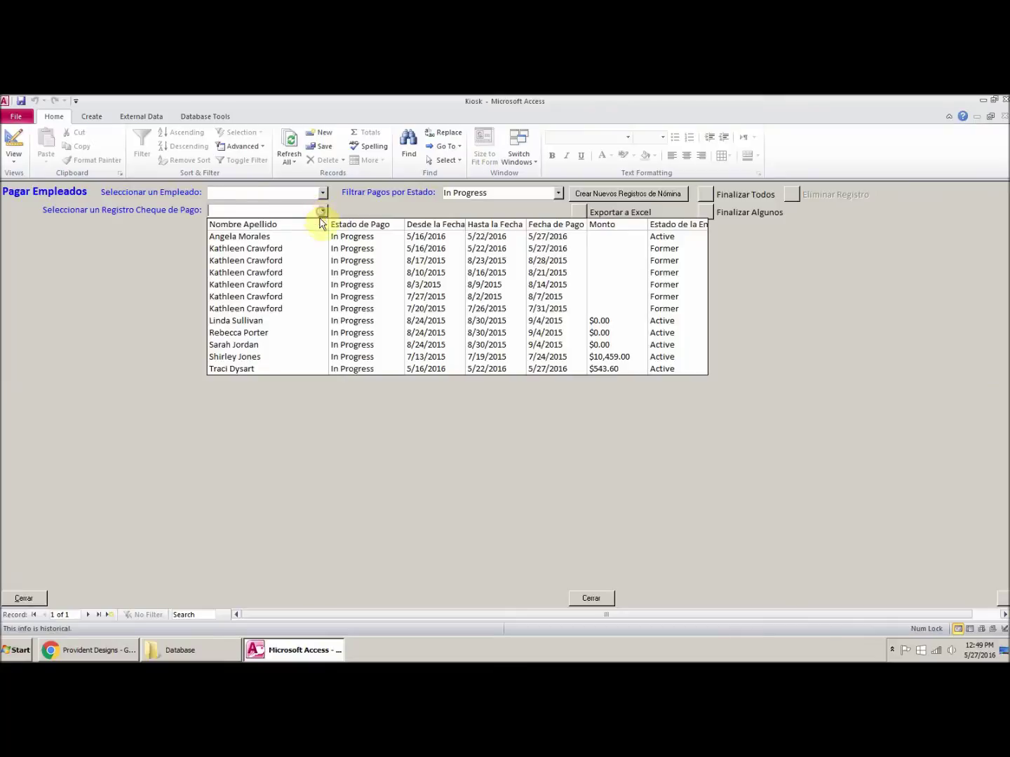
left_click(269, 369)
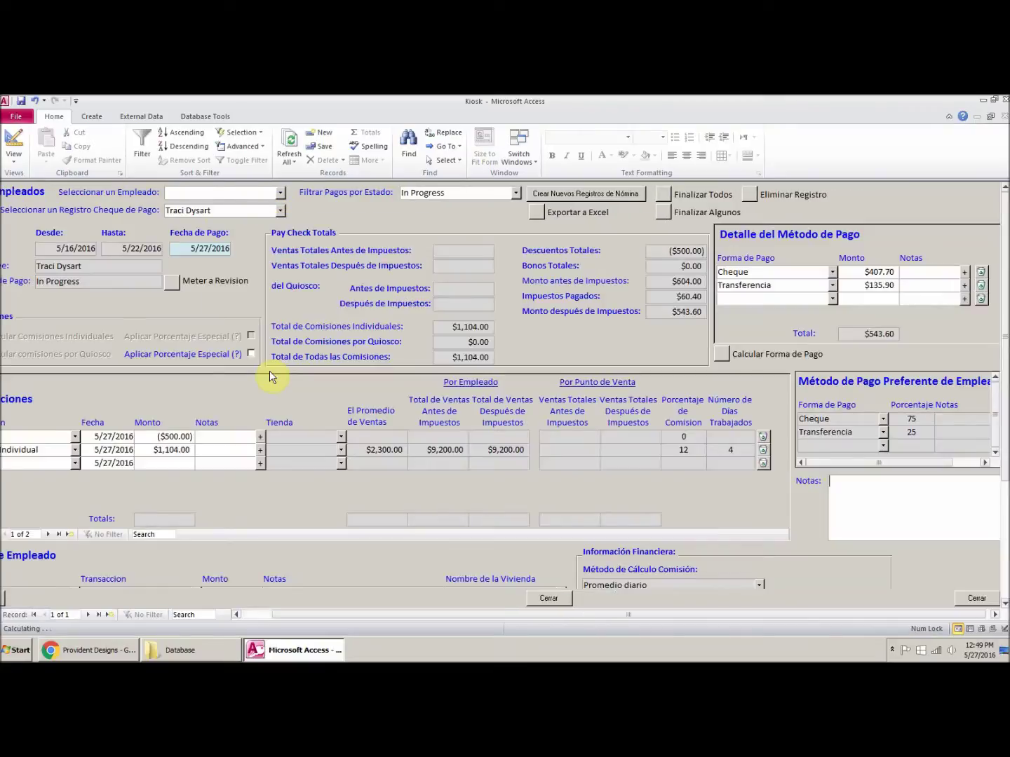
left_click(250, 615)
Step: Add a $750.00 Traci Type transaction, raising net pay to $1,218.60
left_click(118, 463)
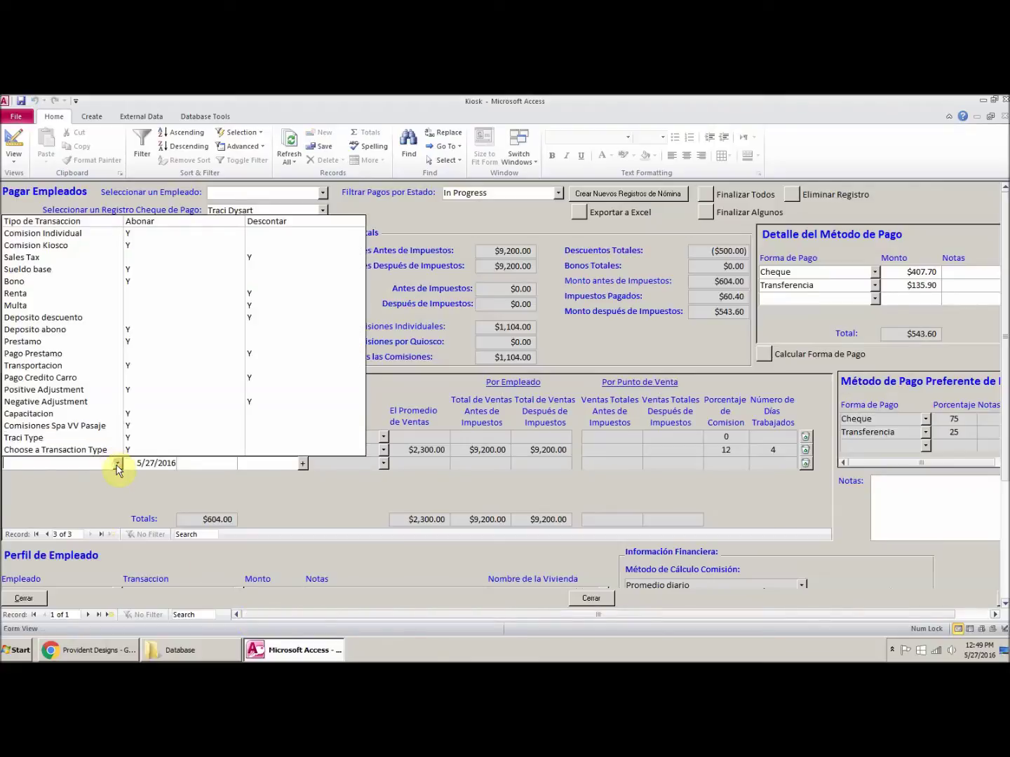
left_click(82, 438)
left_click_drag(222, 464, 251, 465)
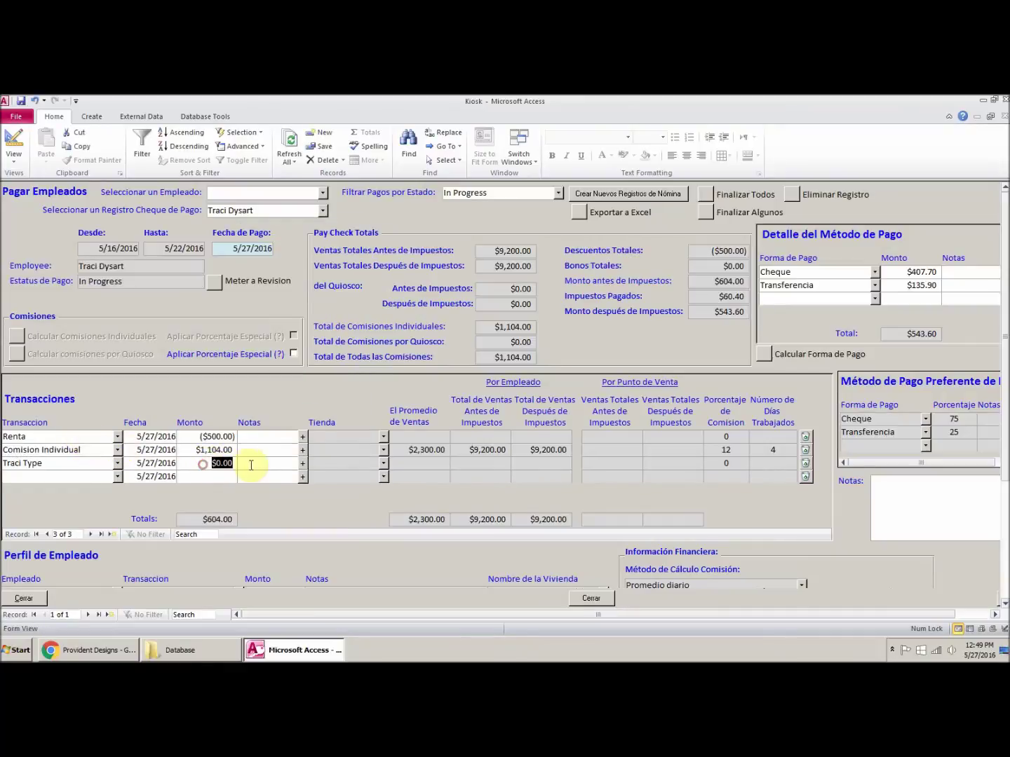
type("50")
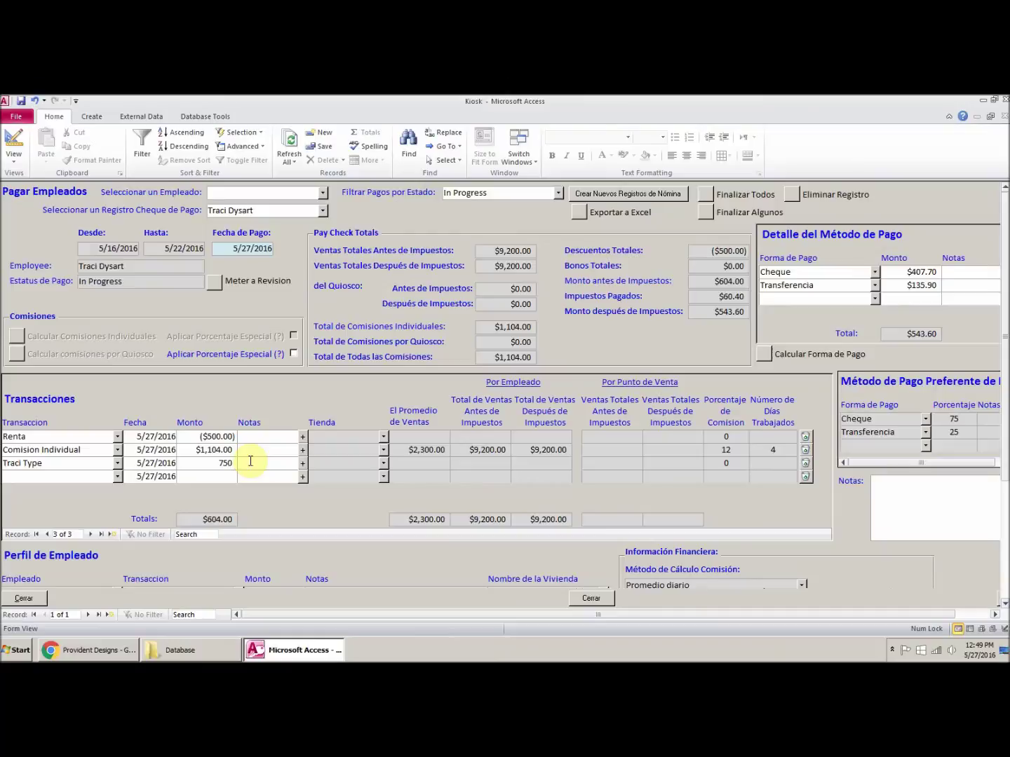
left_click(246, 450)
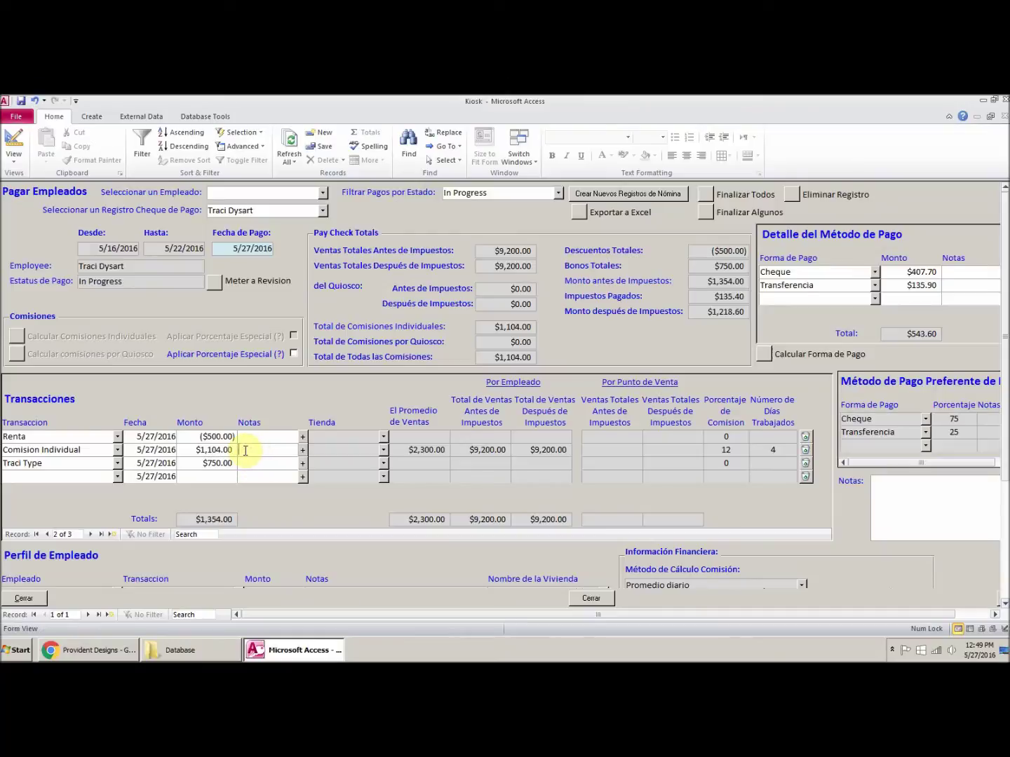
left_click(583, 215)
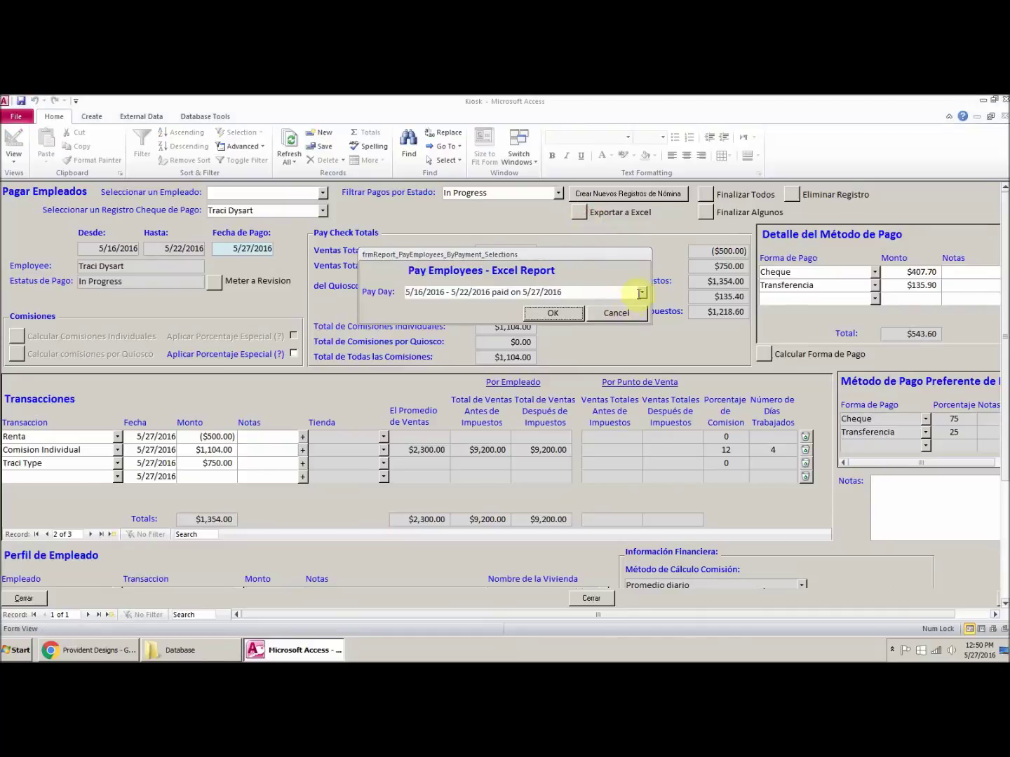
Step: Save the 5/27/2016 report in Exported Data as 27-05-2016_Review Employee Payments - NEW.xlsx
left_click(552, 312)
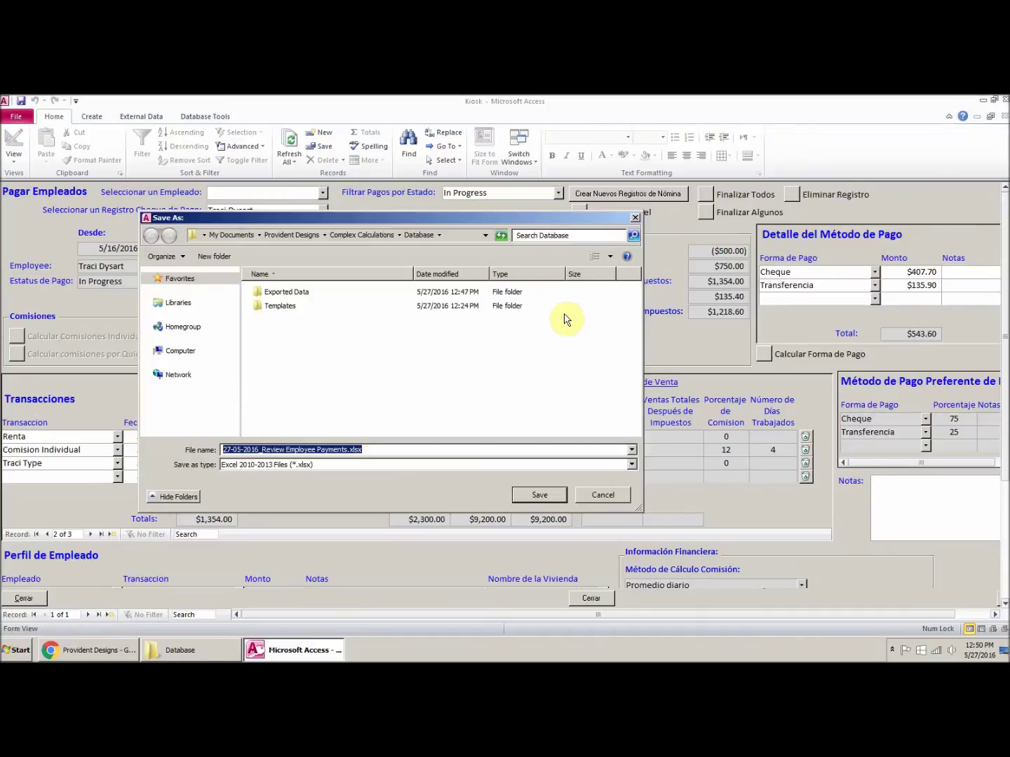
left_click(301, 292)
double_click(303, 294)
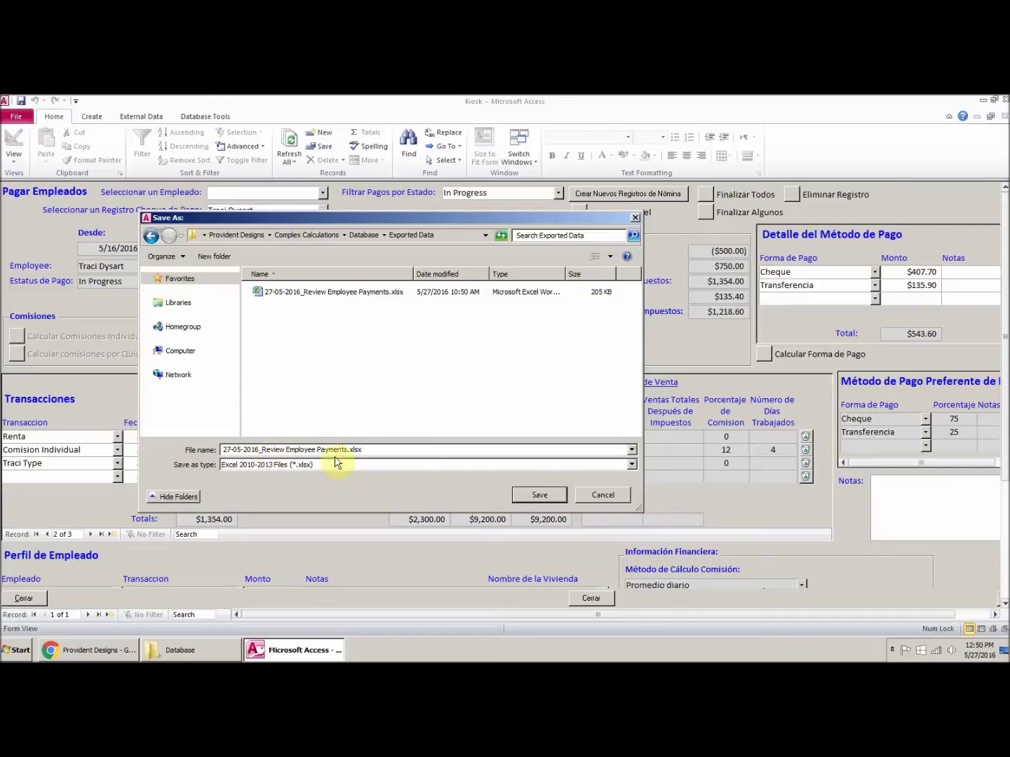
left_click(354, 450)
left_click(349, 449)
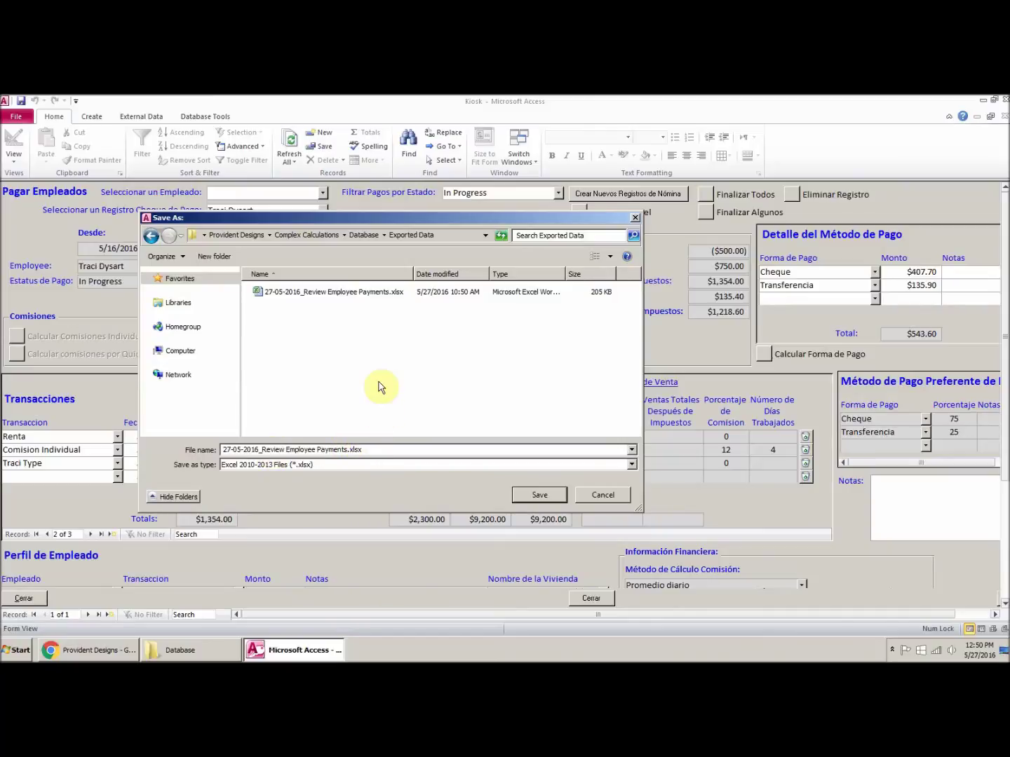
type("- NEW")
left_click(539, 494)
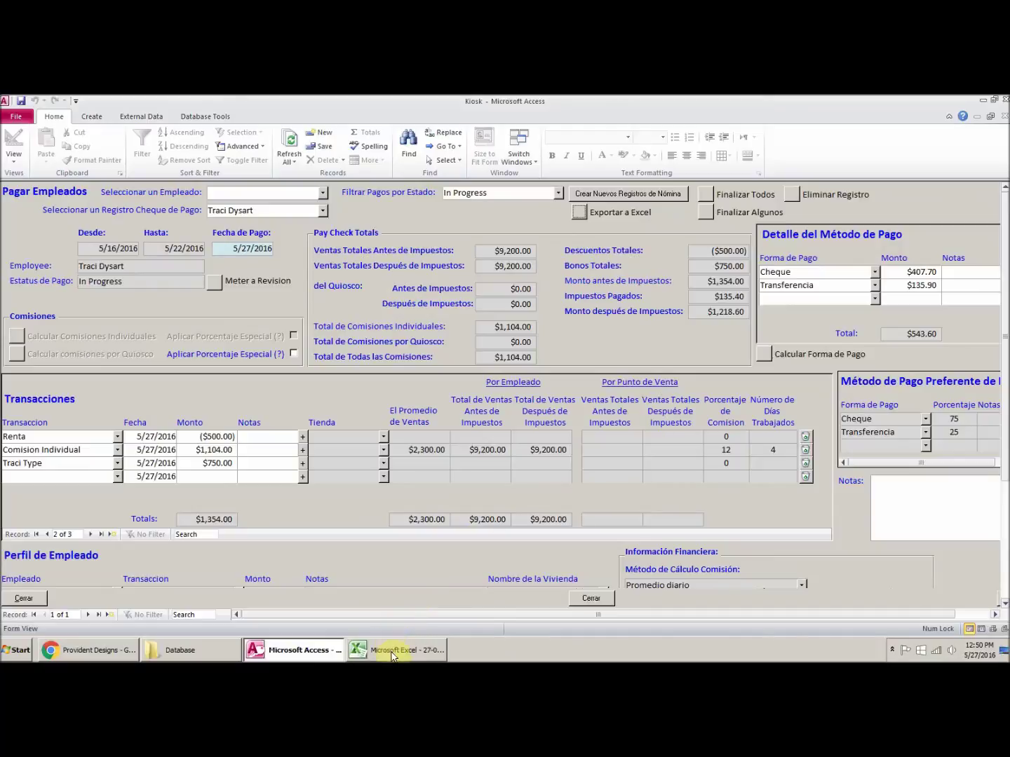
left_click(391, 653)
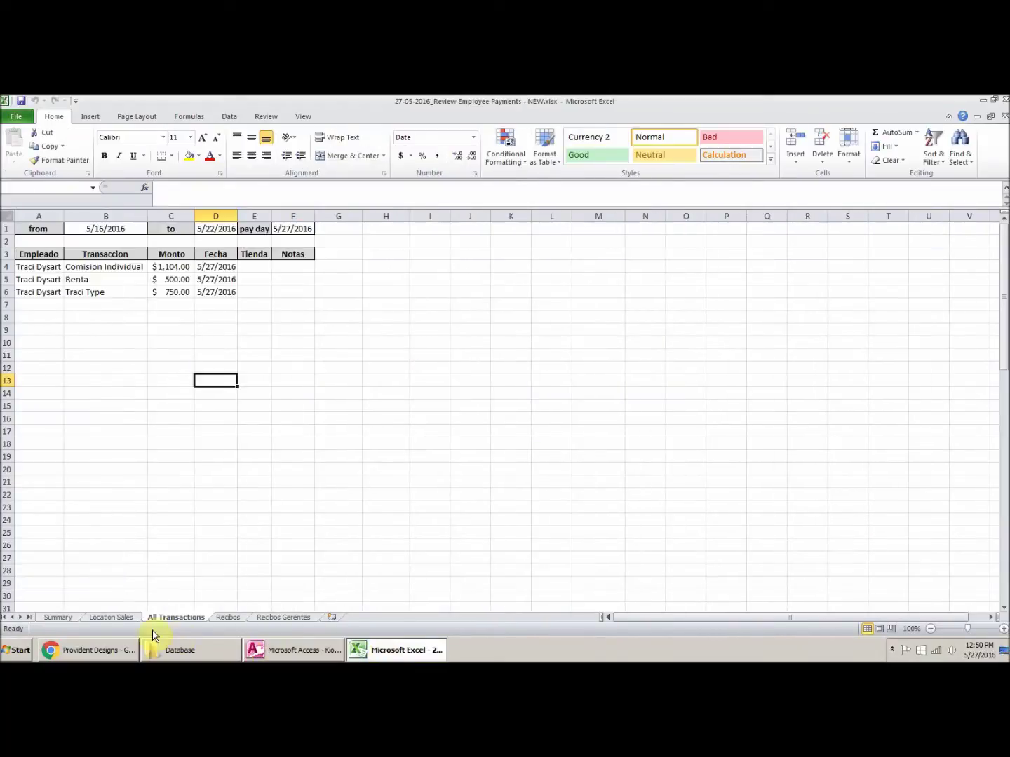
Step: On the Summary sheet, confirm the employee's Traci Type amount of $750.00 in cell Z6
left_click(60, 618)
left_click(65, 356)
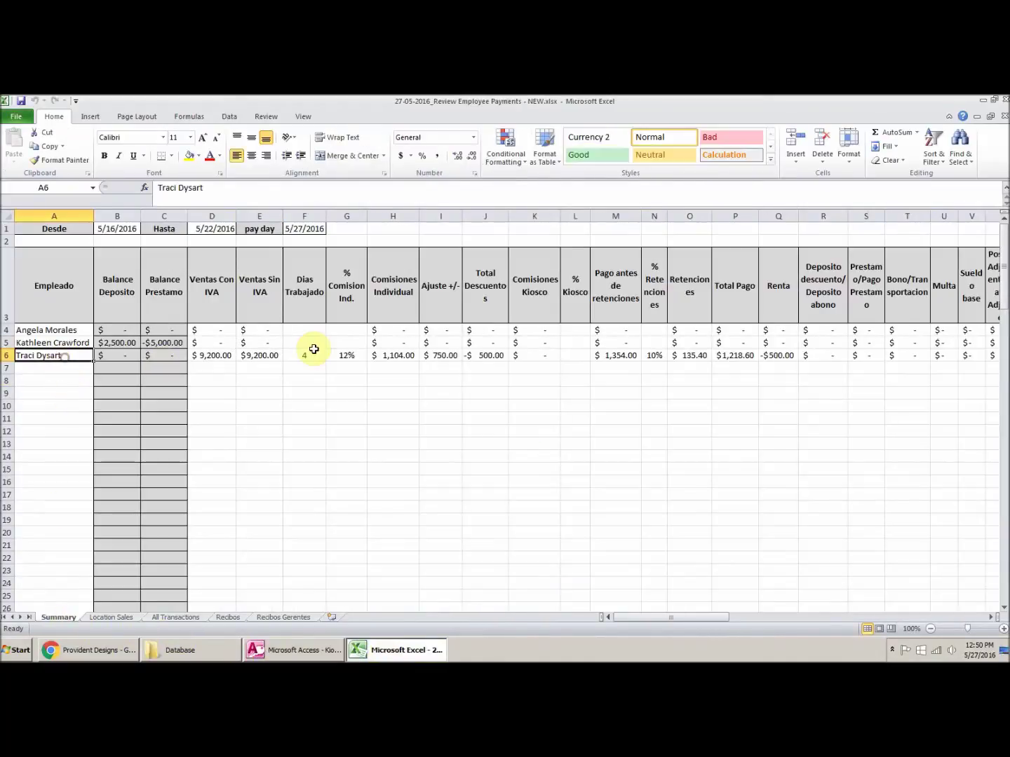
key("Right")
key("Right")
key("Right")
key("Right")
key("Right")
key("Right")
key("Right")
key("Right")
key("Right")
key("Right")
key("Right")
key("Right")
key("Right")
key("Right")
key("Right")
key("Right")
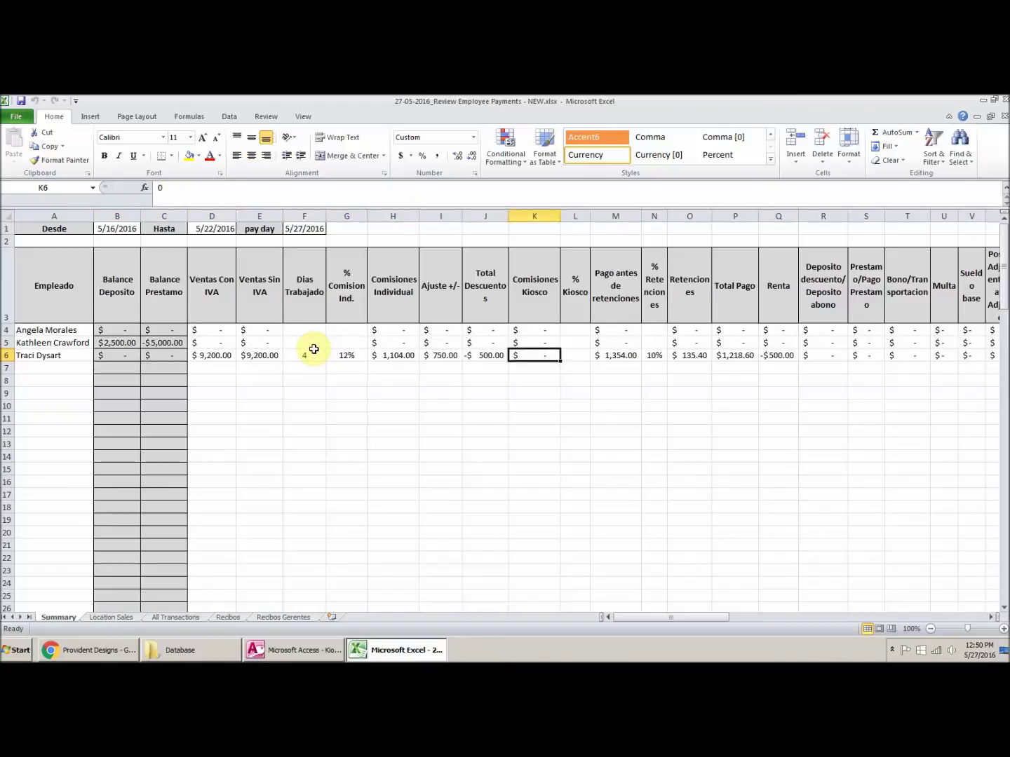
key("Right")
key("Right")
key("Right")
key("Right")
key("Right")
key("Right")
key("Right")
key("Right")
key("Right")
key("Right")
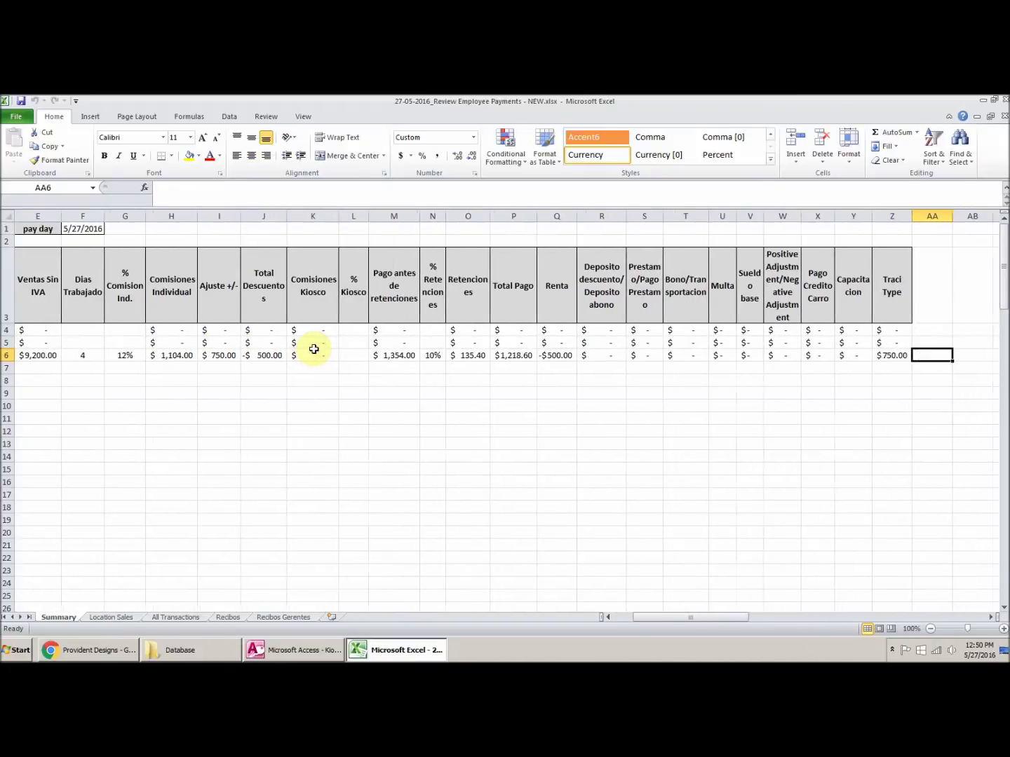
key("Left")
key("Left")
key("Right")
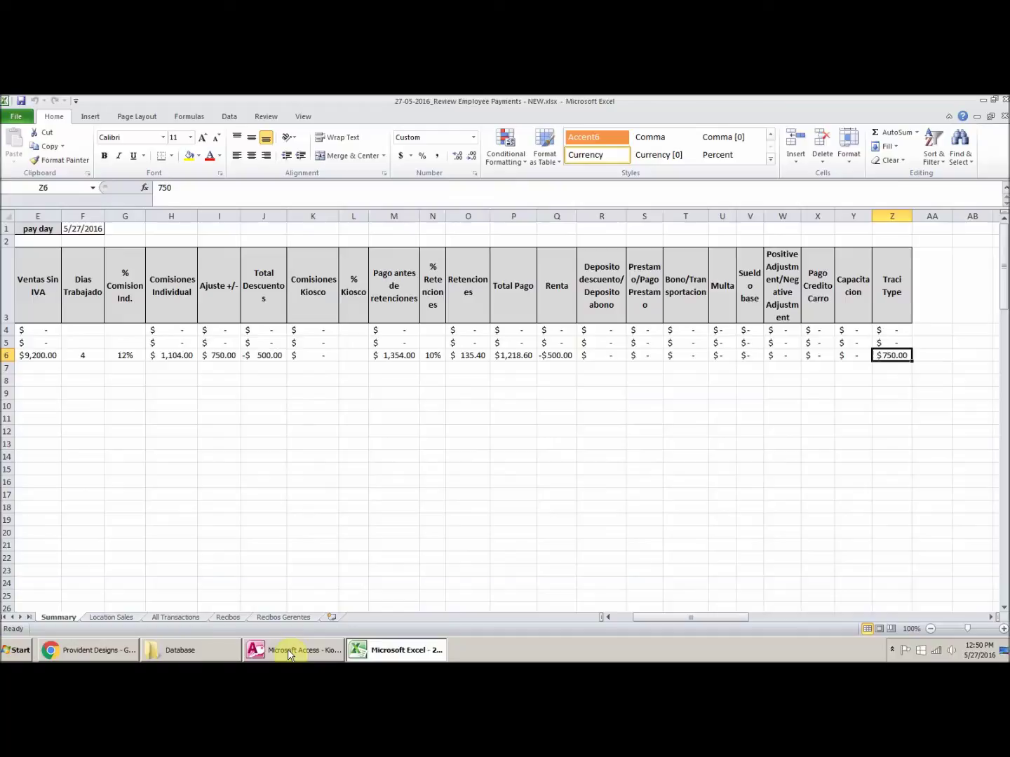
Step: Close the Access pay form and exit the Kiosk database
left_click(288, 652)
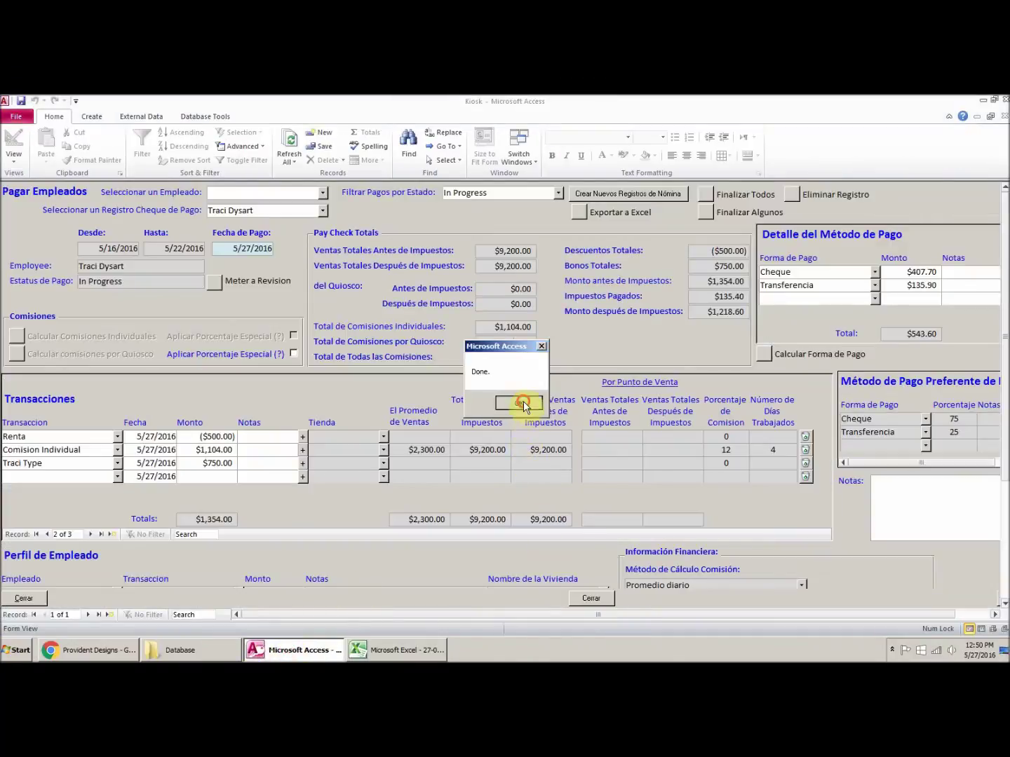
left_click(518, 402)
left_click(589, 598)
left_click(702, 547)
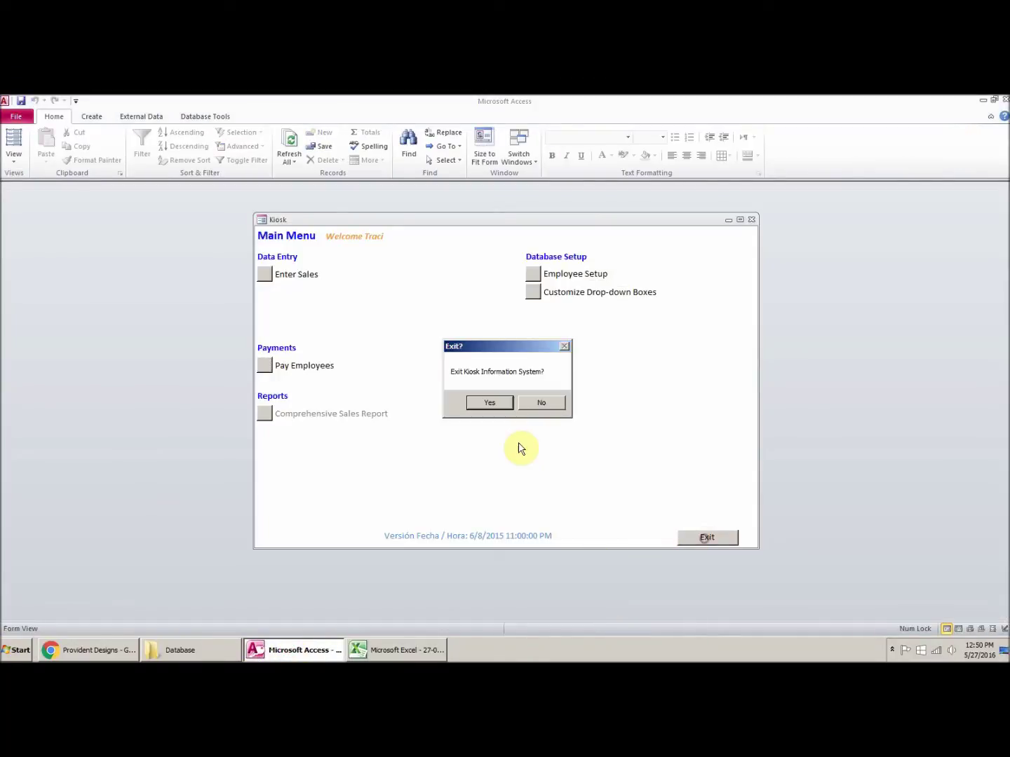
left_click(495, 403)
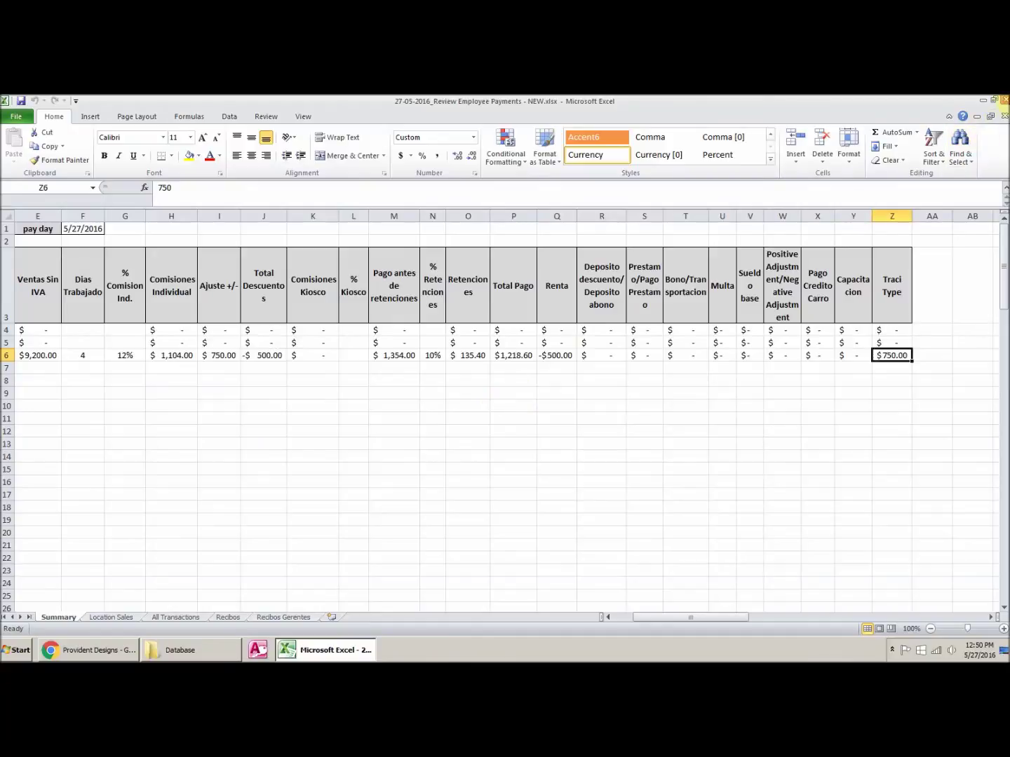
Step: Close Excel without saving and launch the 2-Complex Calculations slideshow
left_click(1003, 101)
left_click(514, 388)
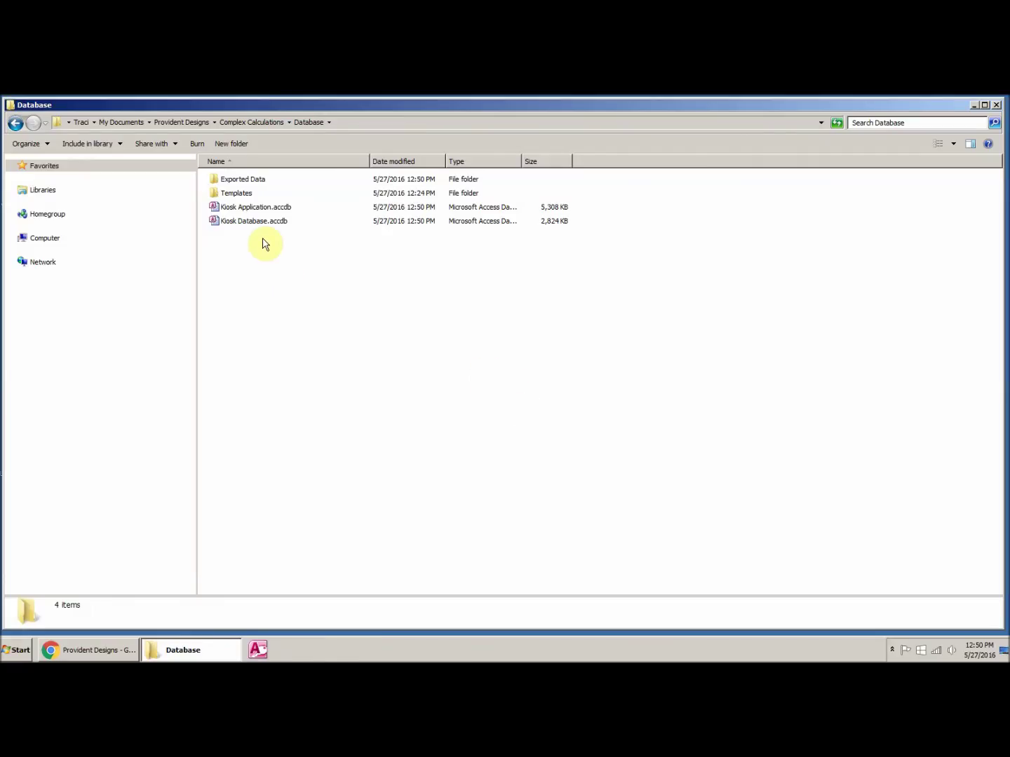
left_click(275, 122)
double_click(245, 221)
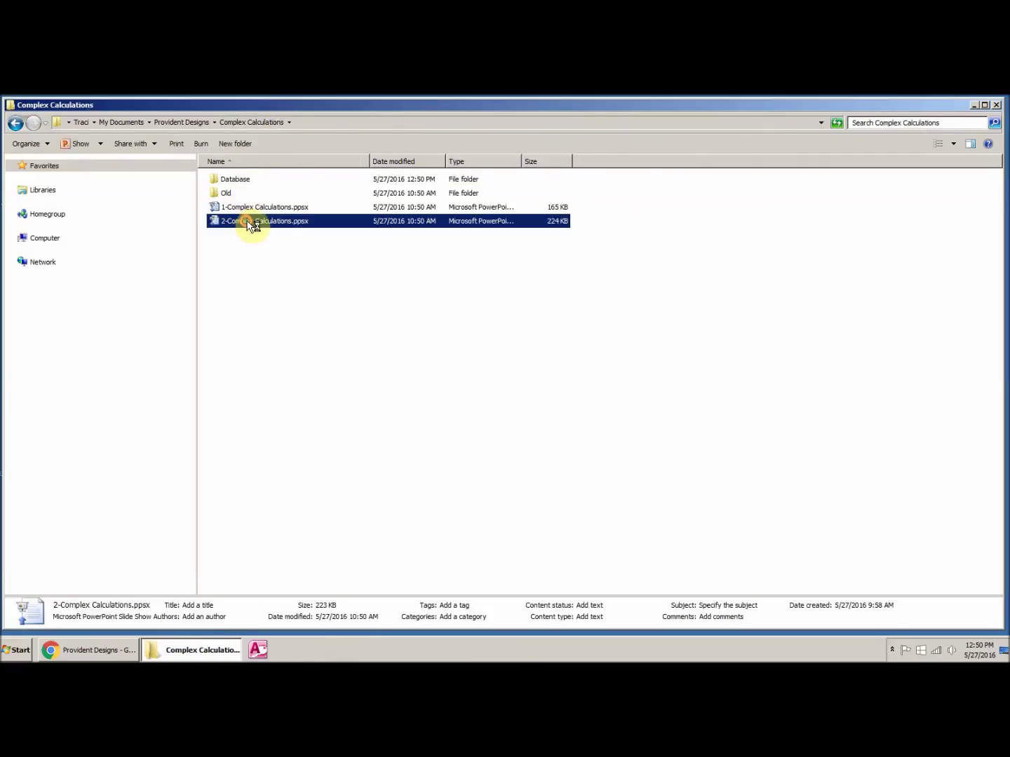